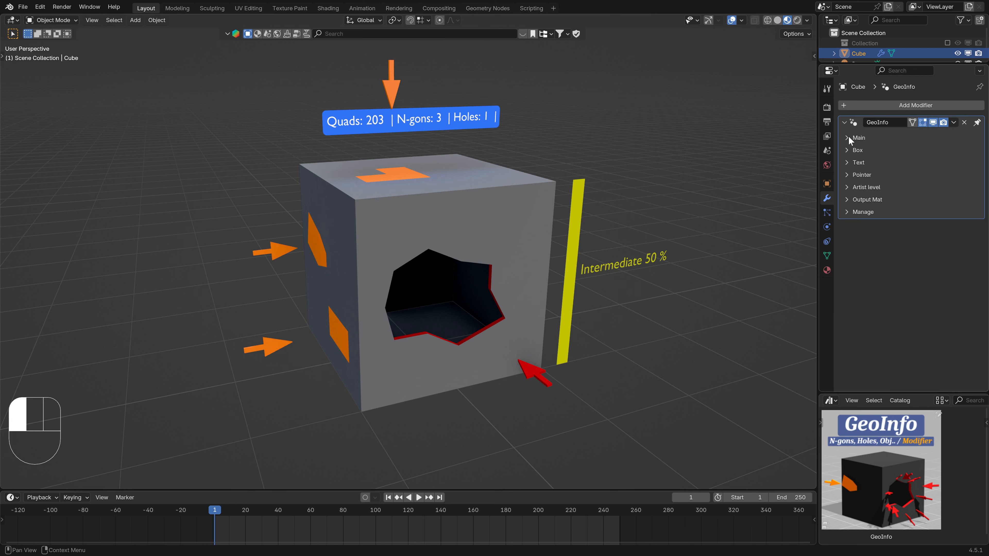
# Expand the GeoInfo modifier's Artist level settings and examine the cube's info label, level bar and problem pointers.
pyautogui.moveTo(557, 289)
pyautogui.keyDown('ctrl'); pyautogui.mouseDown(button='middle')
pyautogui.moveTo(553, 276)
pyautogui.moveTo(552, 289)
pyautogui.mouseUp(button='middle'); pyautogui.keyUp('ctrl')
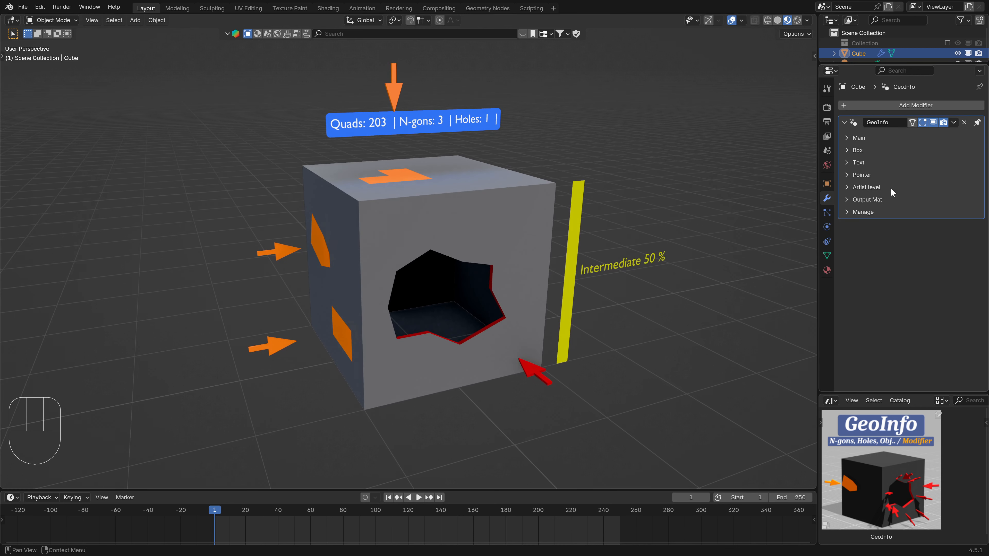
pyautogui.click(850, 187)
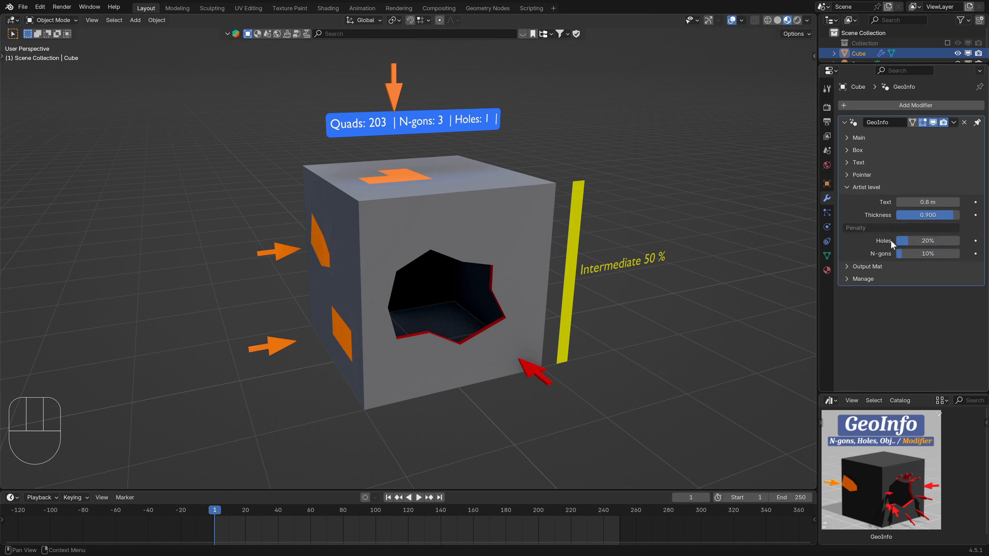
pyautogui.moveTo(583, 286)
pyautogui.mouseDown(button='middle')
pyautogui.moveTo(516, 289)
pyautogui.moveTo(595, 279)
pyautogui.moveTo(564, 287)
pyautogui.mouseUp(button='middle')
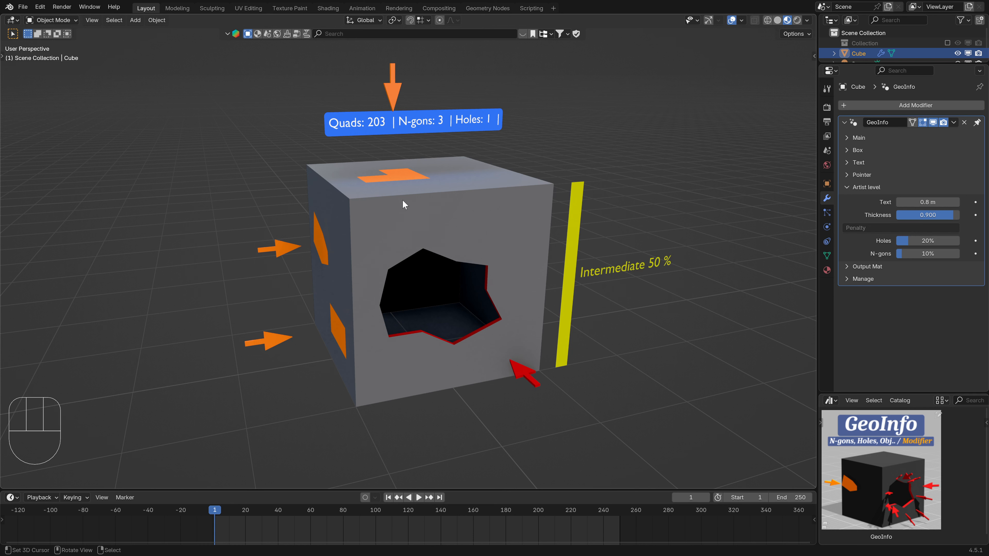
pyautogui.moveTo(404, 204); pyautogui.dragTo(424, 131, button='middle')
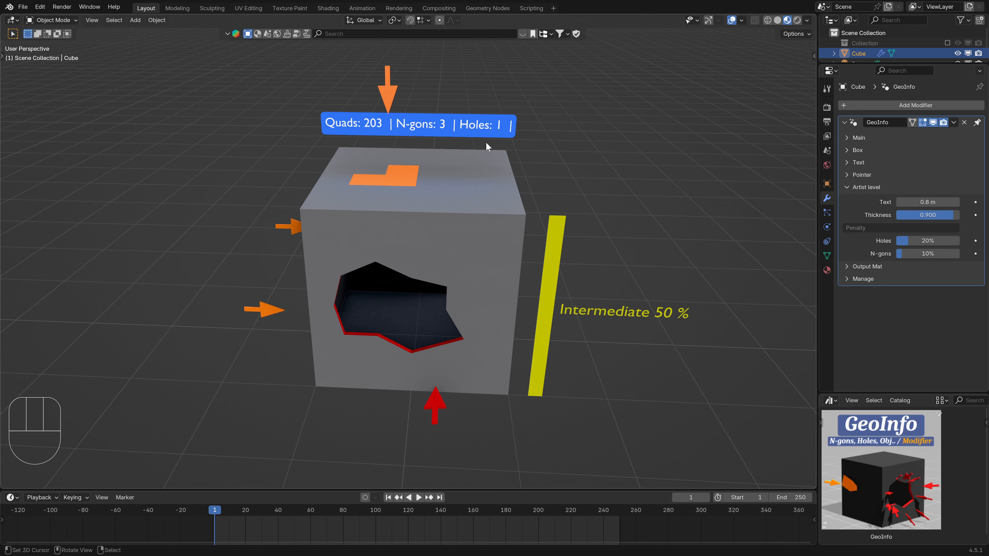
pyautogui.moveTo(477, 138); pyautogui.dragTo(504, 221, button='middle')
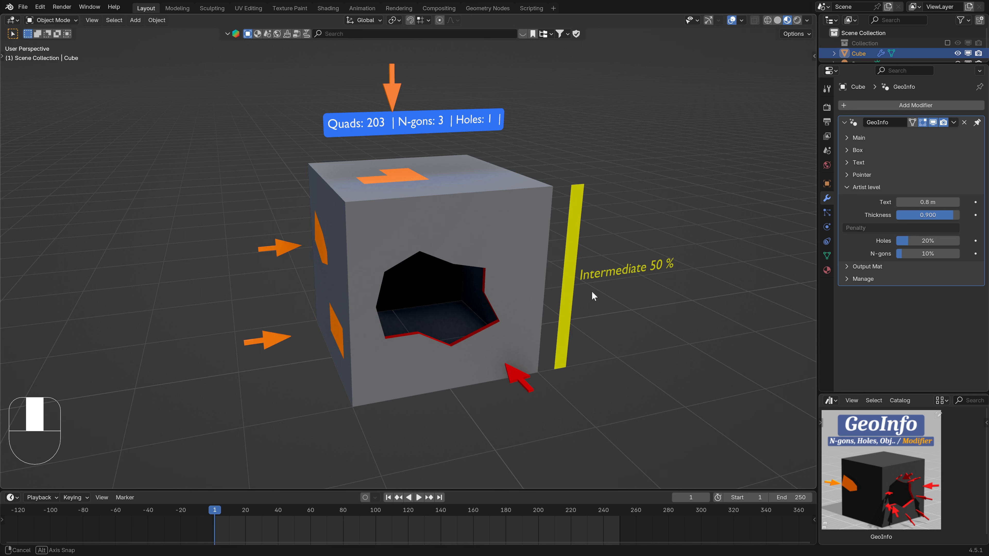
pyautogui.moveTo(592, 291); pyautogui.dragTo(684, 271, button='middle')
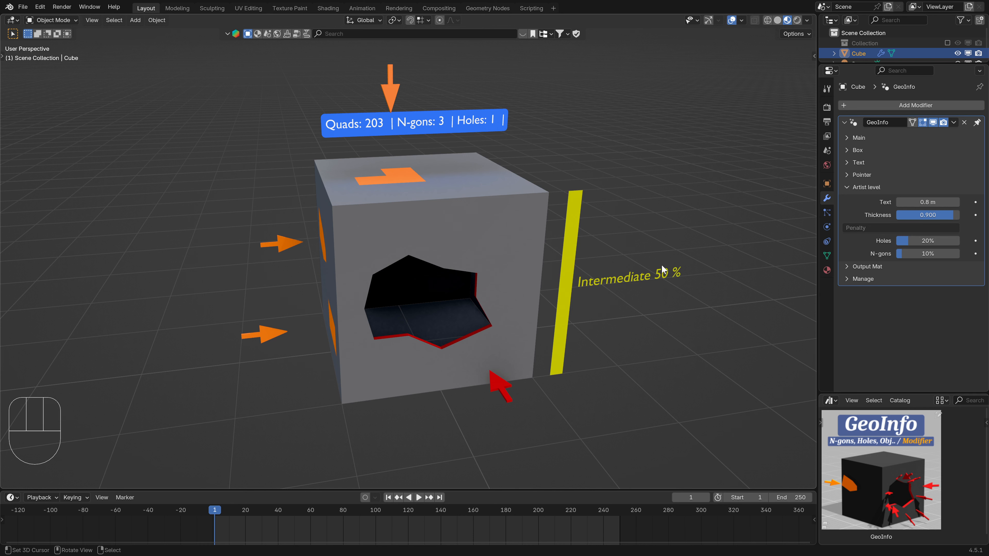
pyautogui.moveTo(568, 322)
pyautogui.mouseDown(button='middle')
pyautogui.moveTo(597, 319)
pyautogui.moveTo(578, 320)
pyautogui.mouseUp(button='middle')
# Enter Edit Mode on the cube and apply Grid Fill to the selected n-gon on its top face.
pyautogui.press('Tab')
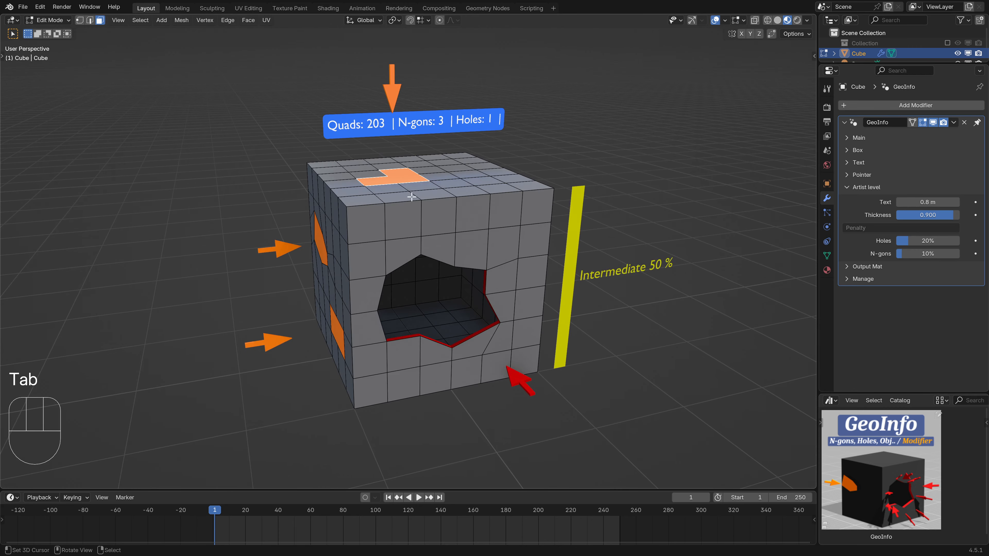
pyautogui.moveTo(422, 193); pyautogui.dragTo(455, 209, button='middle')
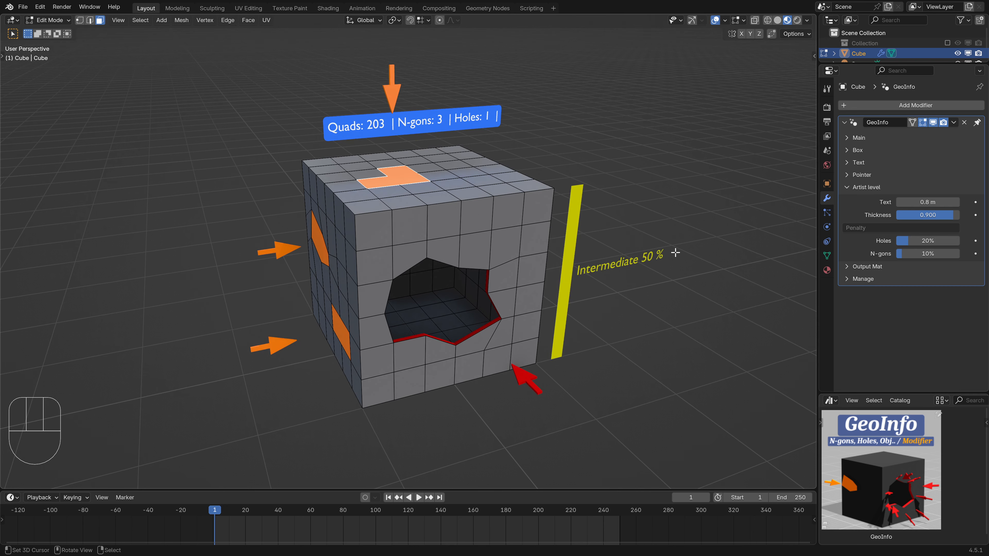
pyautogui.press('F3')
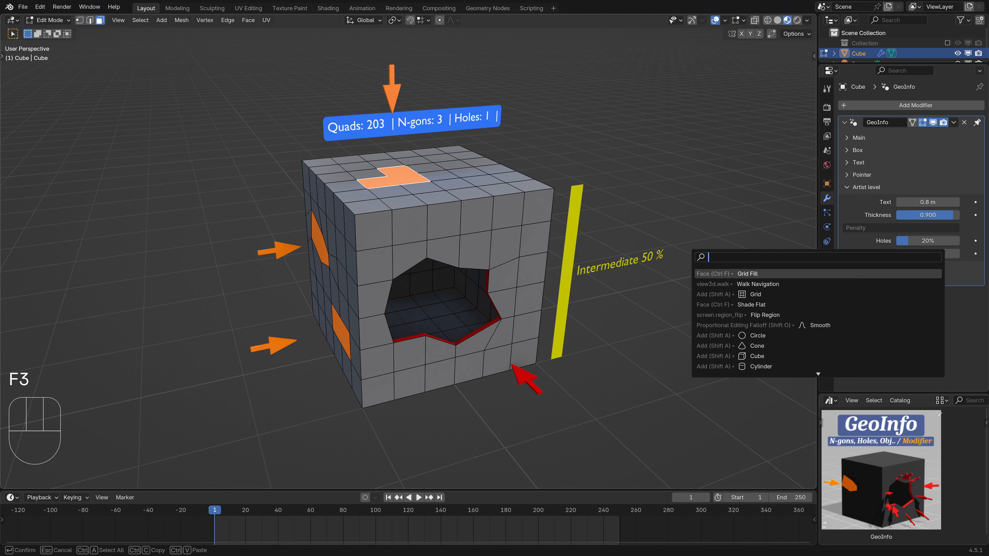
pyautogui.press('Return')
# Convert the two highlighted n-gons on the cube's side face to quads with Grid Fill, one after the other.
pyautogui.moveTo(322, 271); pyautogui.dragTo(310, 253, button='middle')
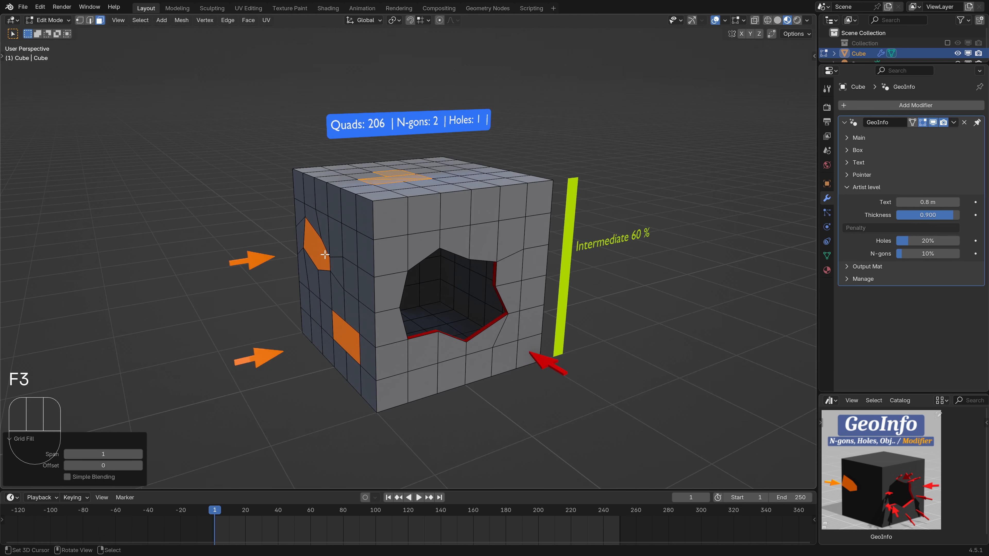
pyautogui.click(310, 252)
pyautogui.press('F3')
pyautogui.press('Return')
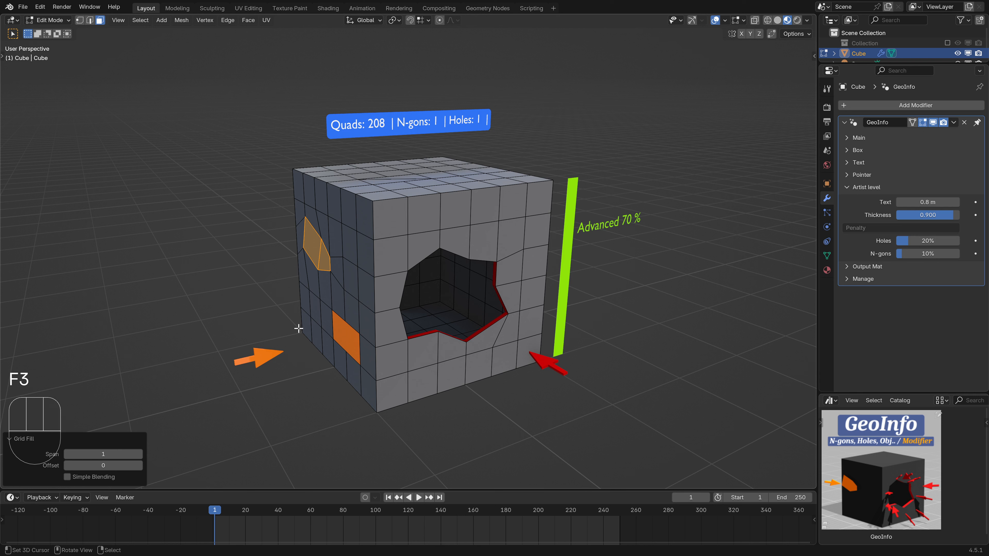
pyautogui.click(350, 338)
pyautogui.press('F3')
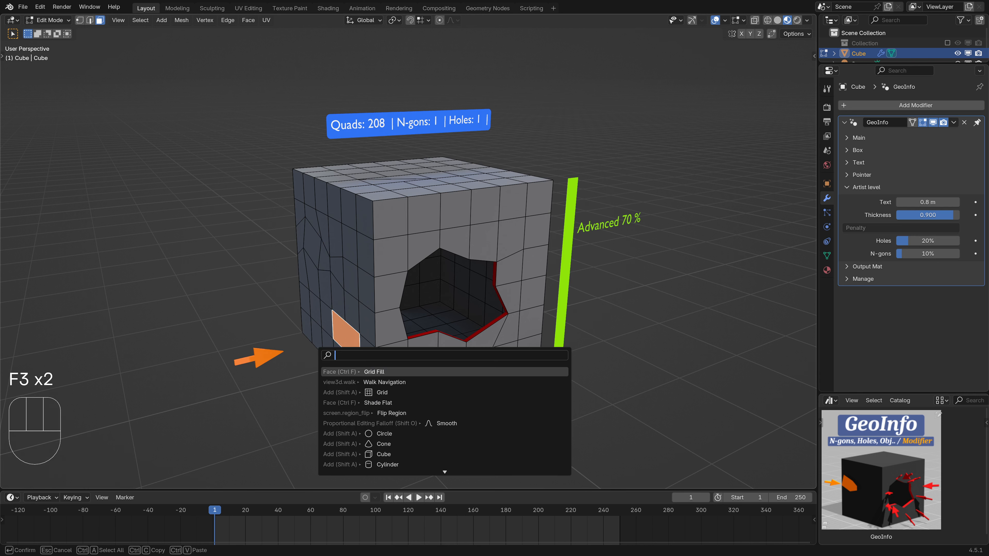
pyautogui.press('Return')
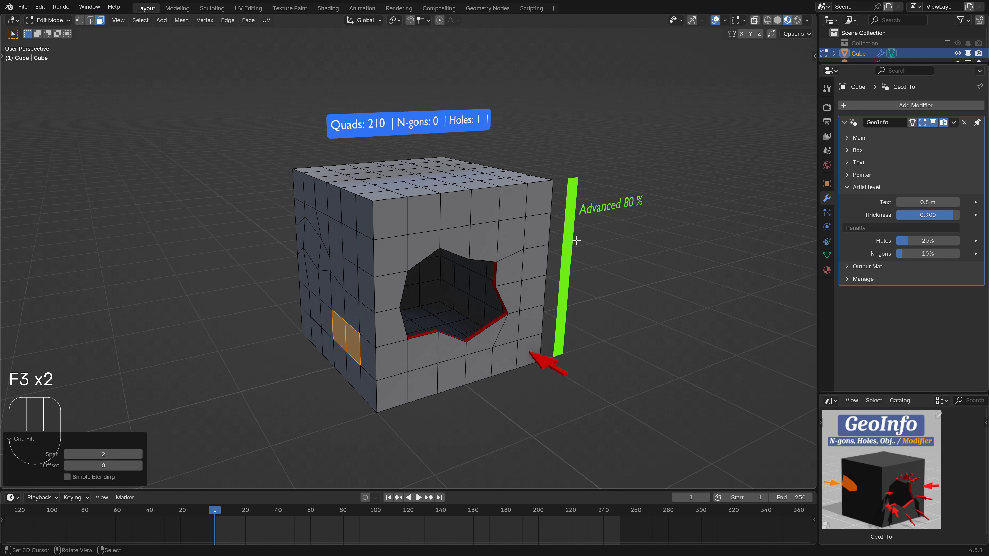
# Close the hole in the cube's front by filling its boundary loop and applying Grid Fill, and return to Object Mode.
pyautogui.press('1')
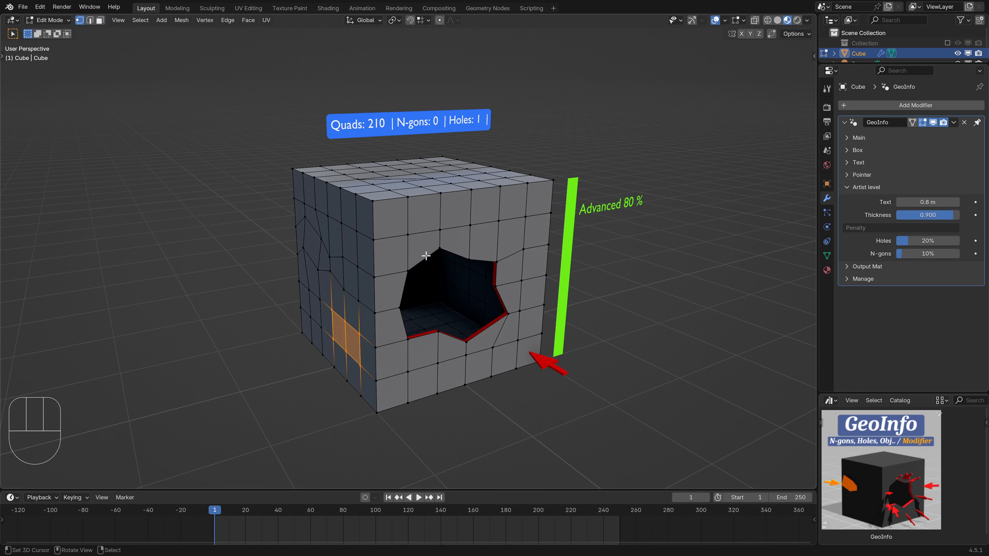
pyautogui.keyDown('alt'); pyautogui.click(394, 287); pyautogui.keyUp('alt')
pyautogui.press('f')
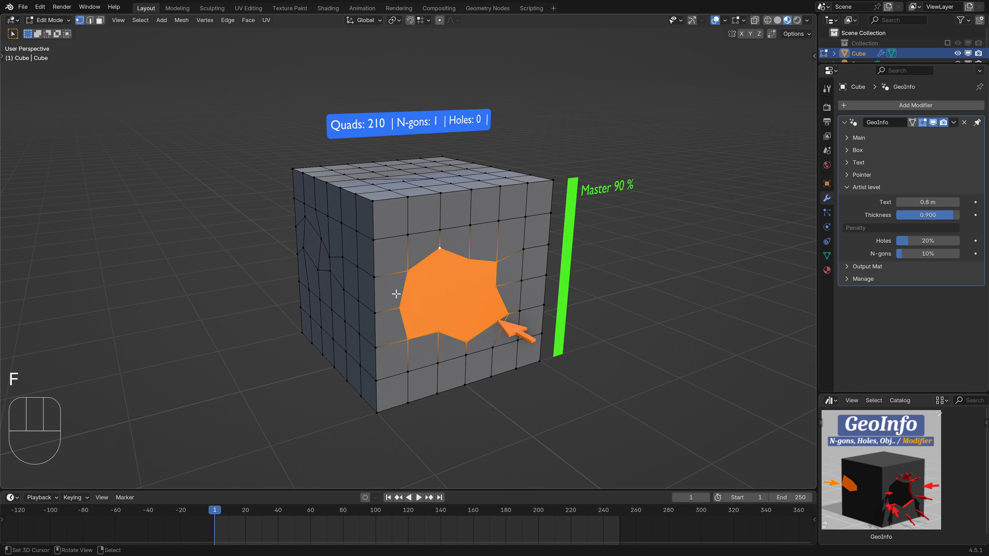
pyautogui.press('F3')
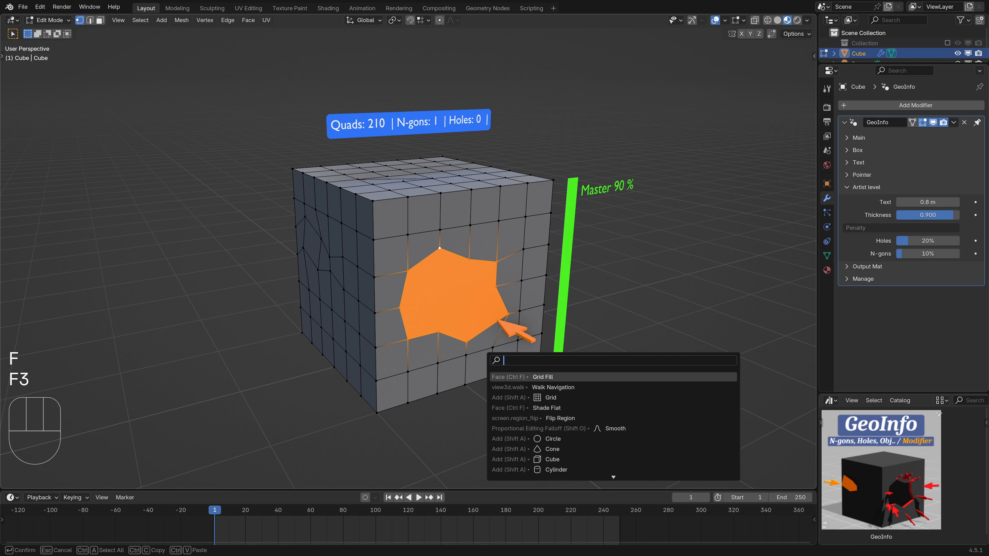
pyautogui.click(549, 377)
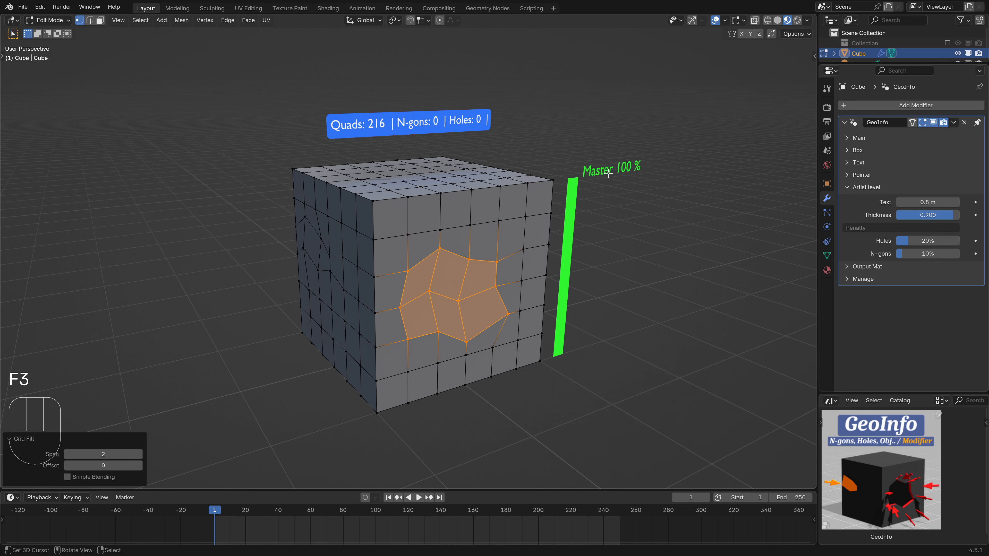
pyautogui.moveTo(617, 167)
pyautogui.mouseDown(button='middle')
pyautogui.moveTo(599, 177)
pyautogui.moveTo(609, 178)
pyautogui.mouseUp(button='middle')
pyautogui.keyDown('shift'); pyautogui.moveTo(489, 243); pyautogui.dragTo(472, 234, button='middle'); pyautogui.keyUp('shift')
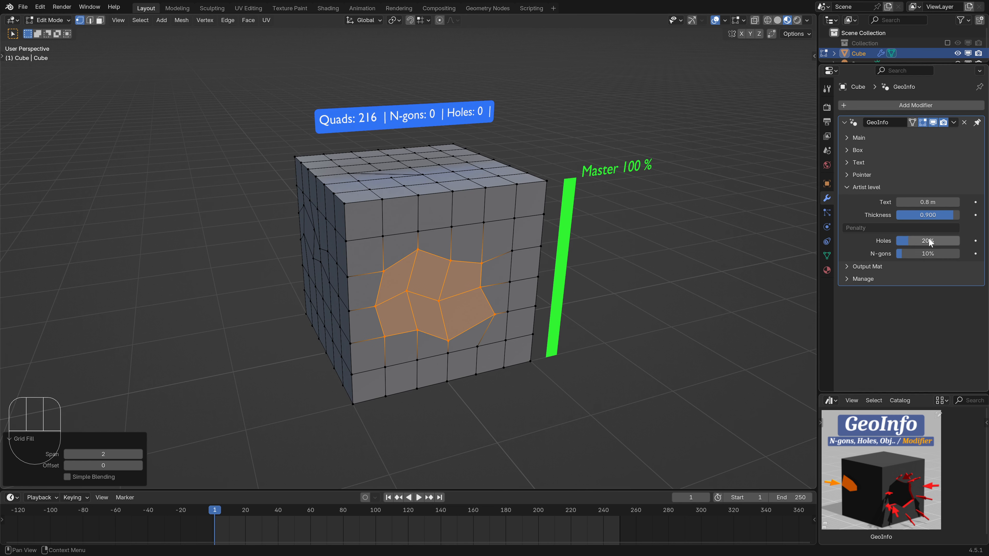
pyautogui.moveTo(432, 267); pyautogui.dragTo(451, 262, button='middle')
pyautogui.press('Tab')
# Enable the excluded Collection so its additional objects are included in the scene.
pyautogui.moveTo(512, 248); pyautogui.dragTo(470, 251, button='middle')
pyautogui.scroll(-2, 499, 241)
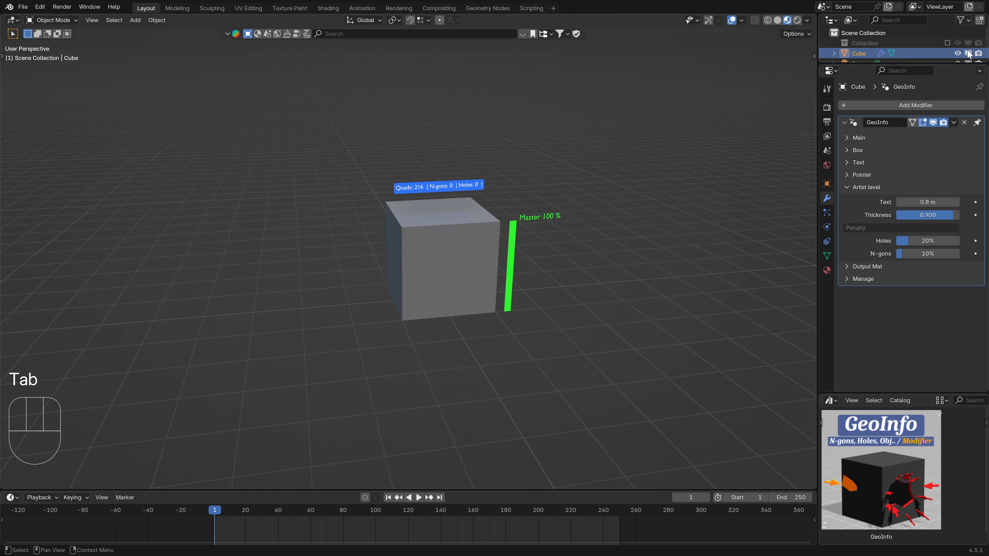
pyautogui.click(948, 43)
pyautogui.keyDown('shift'); pyautogui.moveTo(494, 228); pyautogui.dragTo(421, 251, button='middle'); pyautogui.keyUp('shift')
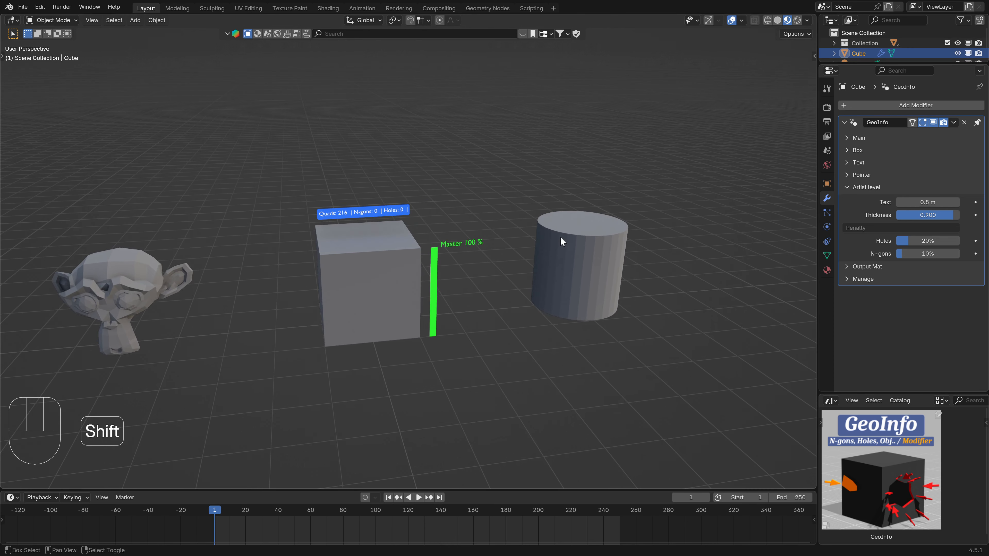
pyautogui.keyDown('shift'); pyautogui.moveTo(191, 280); pyautogui.dragTo(289, 260, button='middle'); pyautogui.keyUp('shift')
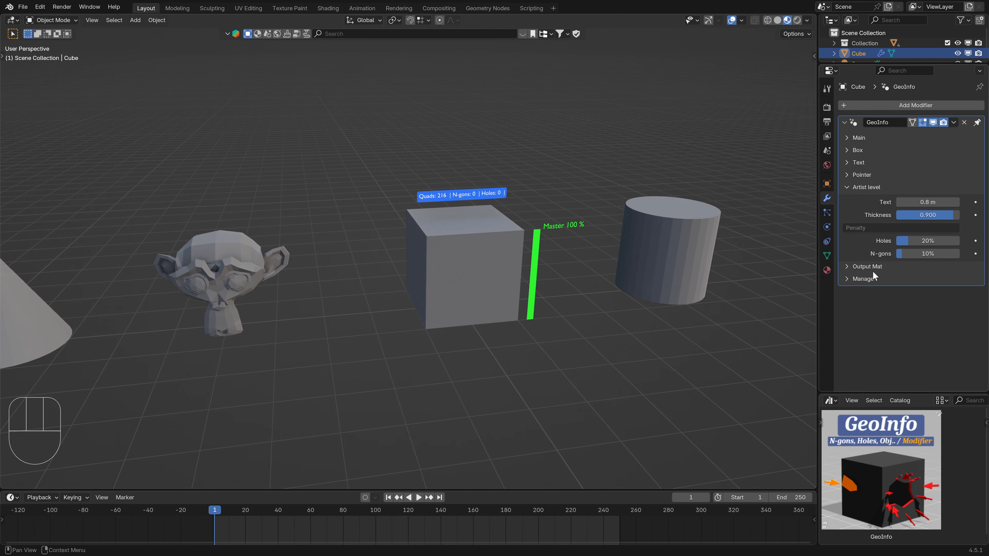
# Apply the GeoInfo asset from the asset library to the cylinder.
pyautogui.moveTo(882, 471); pyautogui.dragTo(689, 259)
pyautogui.keyDown('shift'); pyautogui.moveTo(689, 258); pyautogui.dragTo(666, 259, button='middle'); pyautogui.keyUp('shift')
pyautogui.scroll(5, 568, 263)
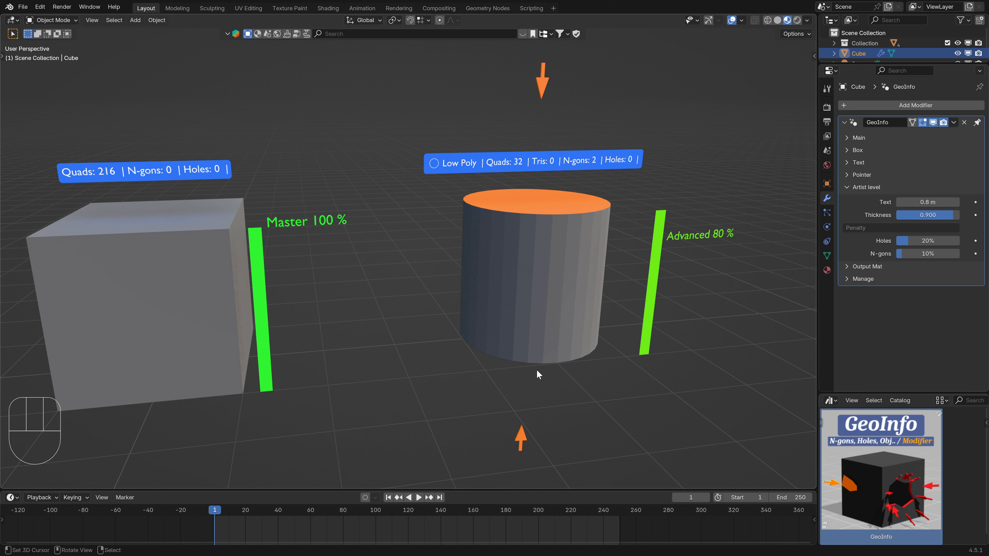
# Select the cylinder, collapse its GeoInfo Main settings and show the Artist level settings.
pyautogui.click(577, 261)
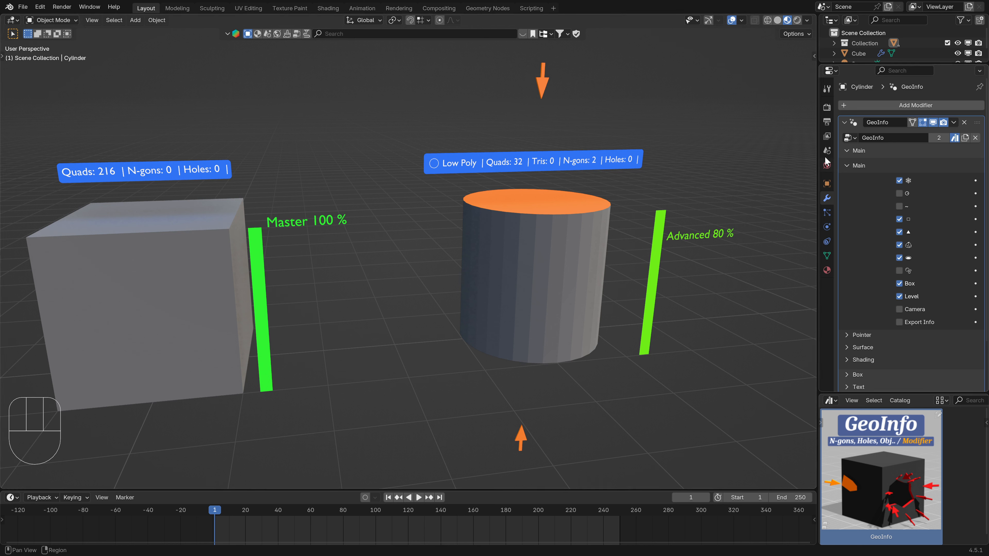
pyautogui.click(848, 155)
pyautogui.click(851, 199)
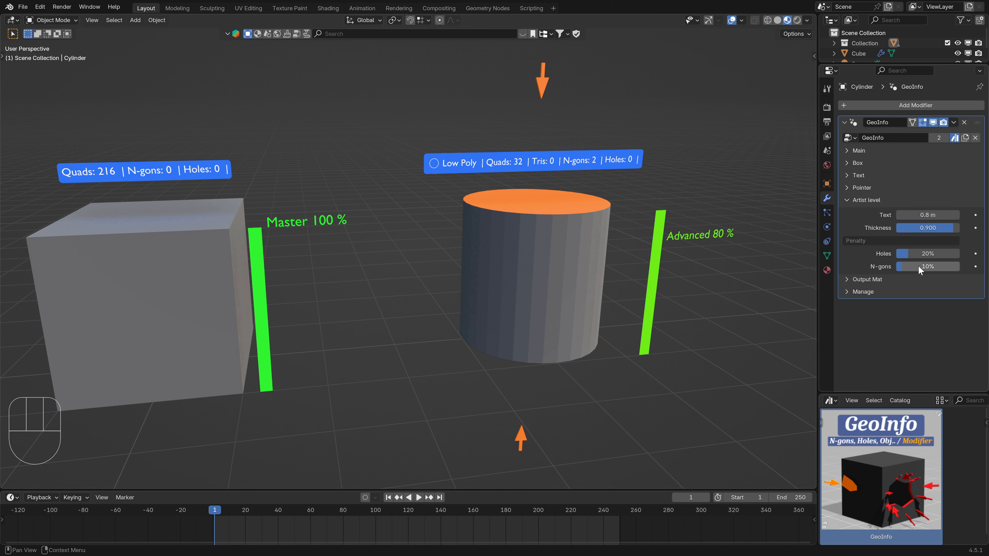
# Apply the GeoInfo asset from the asset library to the monkey head.
pyautogui.keyDown('shift'); pyautogui.moveTo(670, 247); pyautogui.dragTo(432, 278, button='middle'); pyautogui.keyUp('shift')
pyautogui.scroll(1, 432, 278)
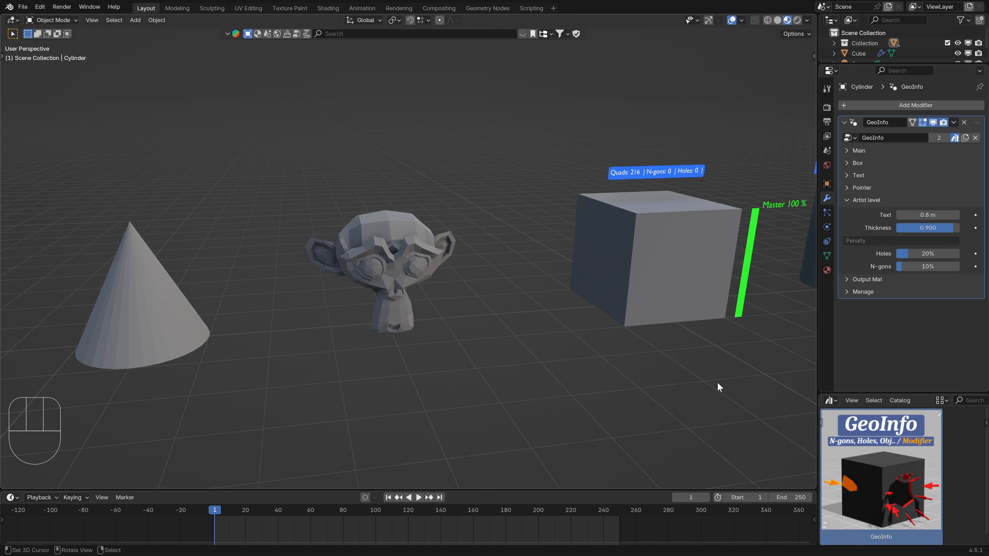
pyautogui.moveTo(863, 453); pyautogui.dragTo(397, 257)
pyautogui.scroll(2, 463, 307)
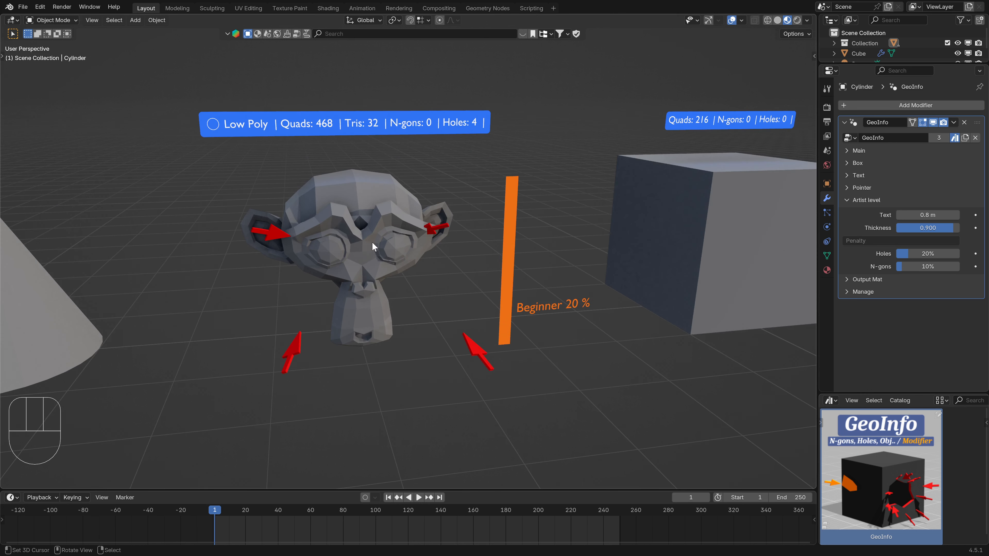
# Select both linked eye meshes of the monkey head in Edit Mode and try moving them along the Y axis.
pyautogui.scroll(2, 371, 245)
pyautogui.click(370, 259)
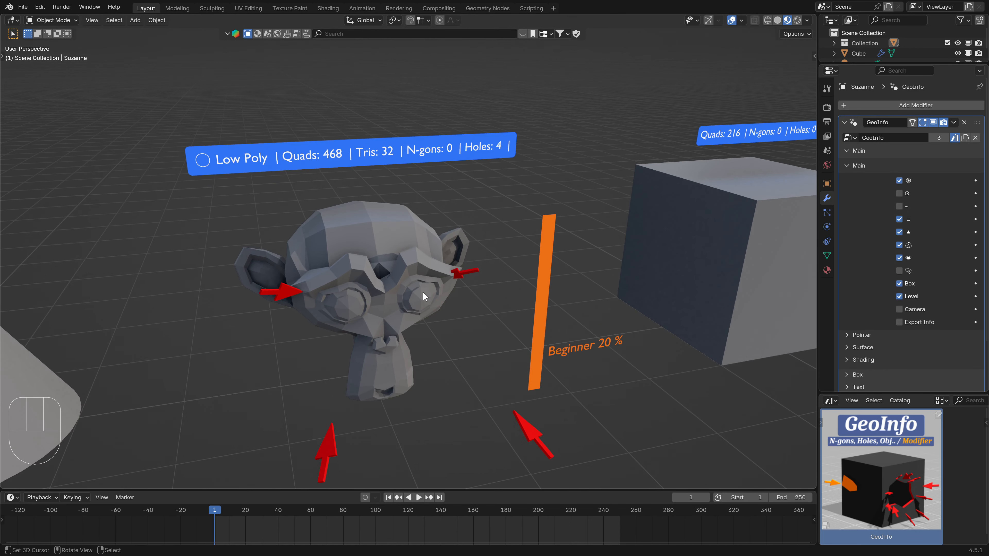
pyautogui.press('Tab')
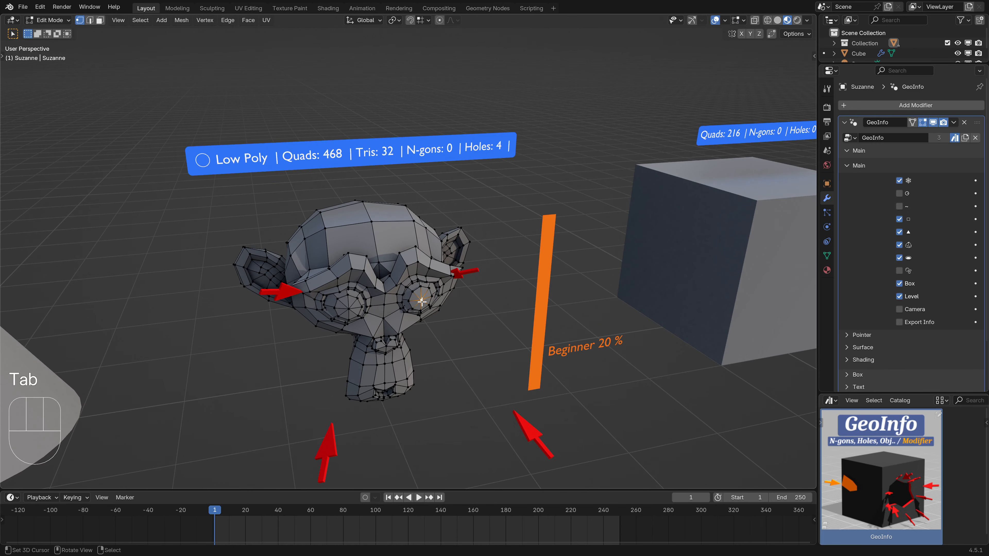
pyautogui.press('l')
pyautogui.press('l')
pyautogui.press('g')
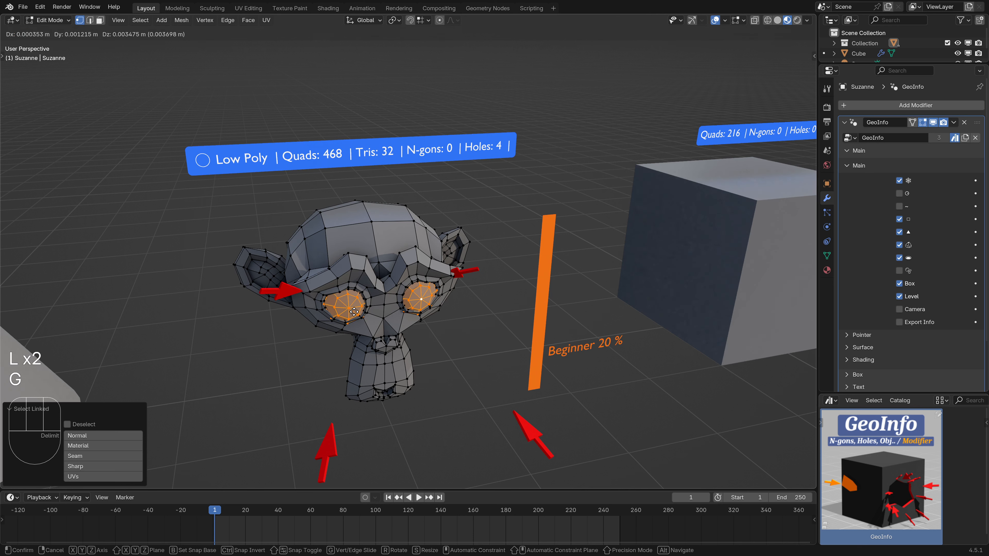
pyautogui.press('y')
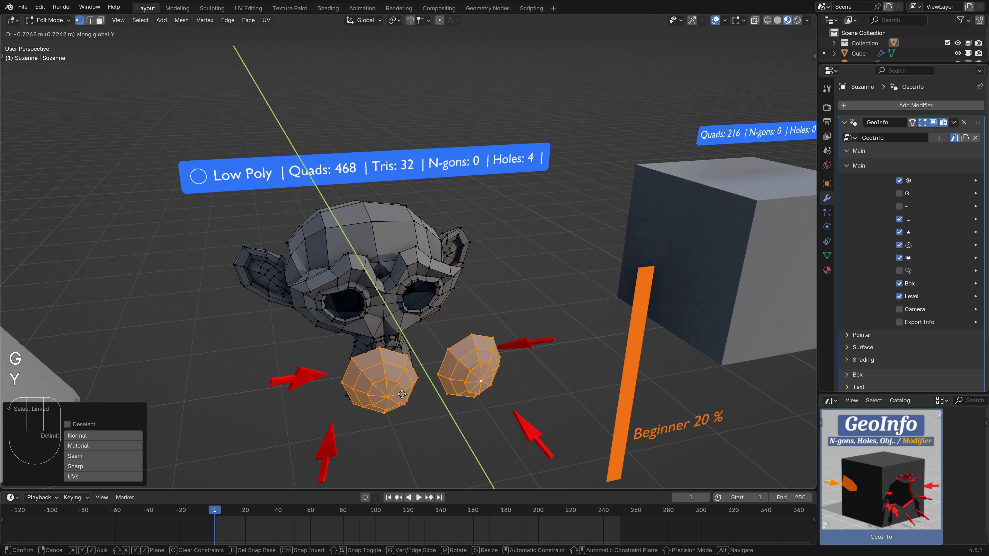
pyautogui.rightClick(469, 331)
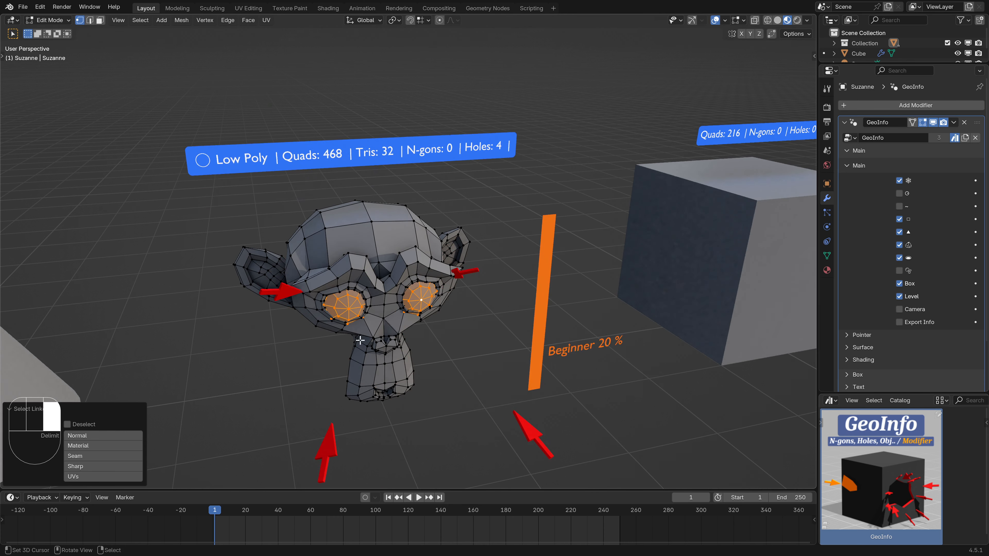
# Play the timeline animation to watch the pointers around the monkey head, and leave Edit Mode.
pyautogui.press('space')
pyautogui.scroll(-2, 435, 347)
pyautogui.keyDown('shift'); pyautogui.moveTo(419, 336); pyautogui.dragTo(481, 259, button='middle'); pyautogui.keyUp('shift')
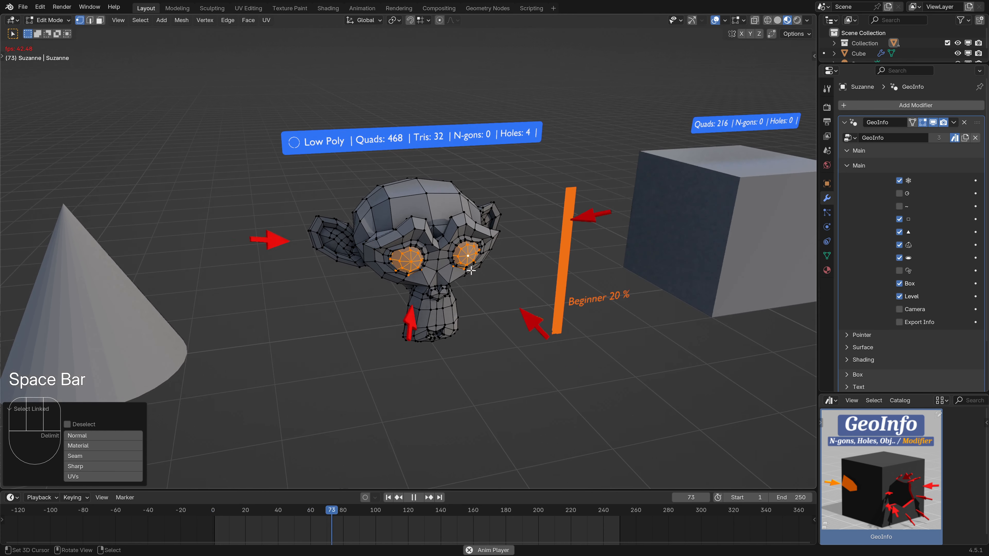
pyautogui.press('Tab')
# Select the cone, stop the playback and apply the GeoInfo asset from the asset library to the cone.
pyautogui.scroll(-1, 429, 286)
pyautogui.scroll(-1, 423, 287)
pyautogui.keyDown('shift'); pyautogui.moveTo(422, 288); pyautogui.dragTo(503, 254, button='middle'); pyautogui.keyUp('shift')
pyautogui.scroll(1, 351, 297)
pyautogui.click(311, 308)
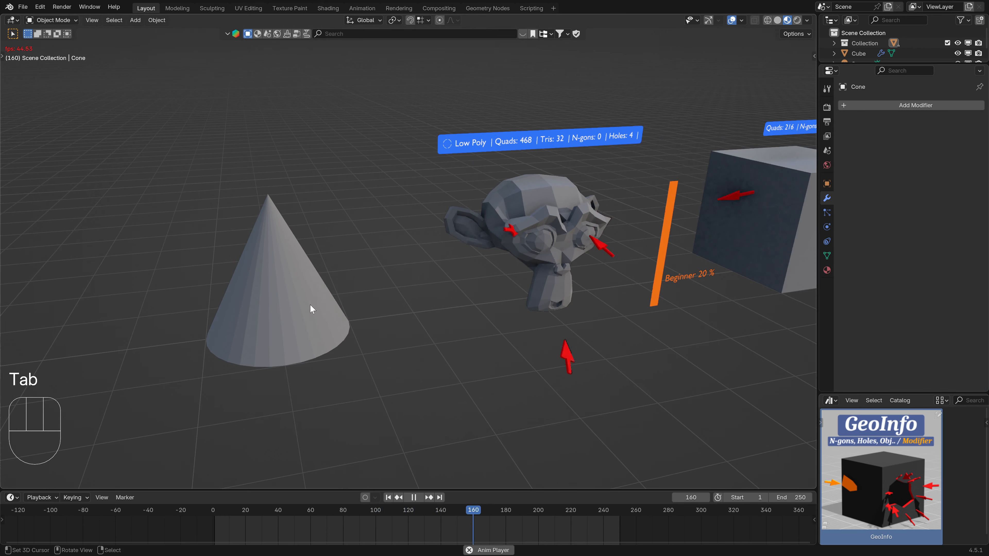
pyautogui.press('space')
pyautogui.moveTo(888, 461); pyautogui.dragTo(308, 313)
pyautogui.keyDown('shift'); pyautogui.moveTo(389, 228); pyautogui.dragTo(282, 216, button='middle'); pyautogui.keyUp('shift')
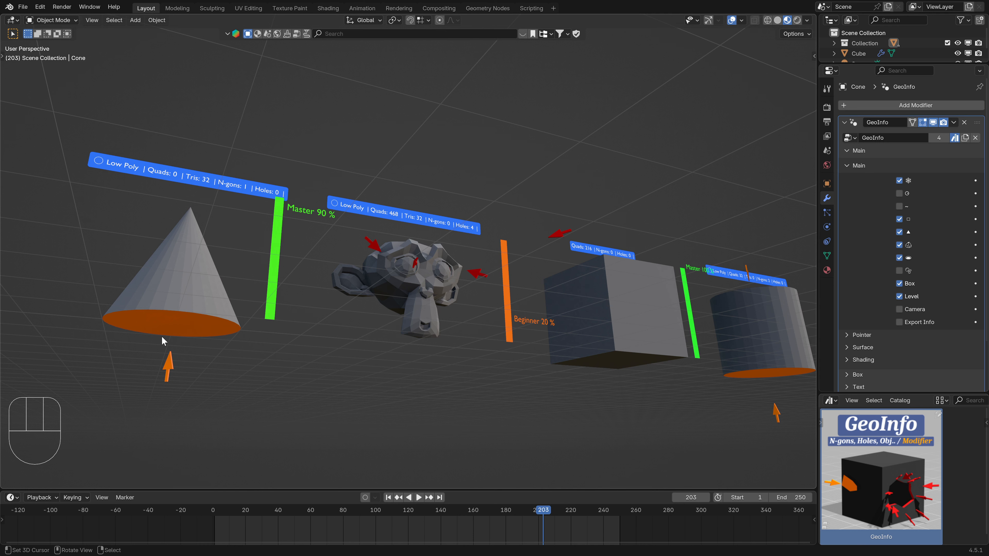
pyautogui.moveTo(194, 331); pyautogui.dragTo(206, 313, button='middle')
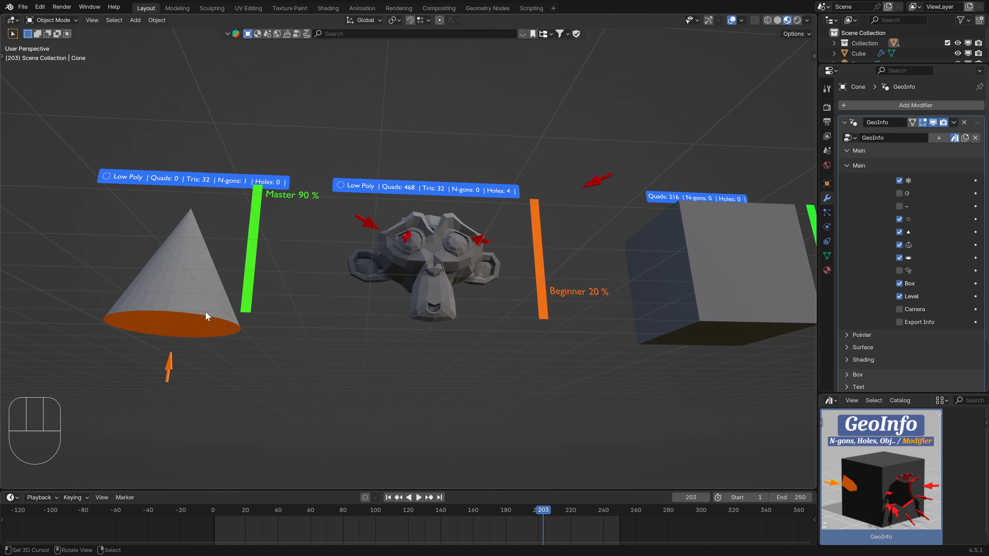
# Replace the n-gon on the cone's base with quads in Edit Mode and return to Object Mode.
pyautogui.click(193, 314)
pyautogui.press('Tab')
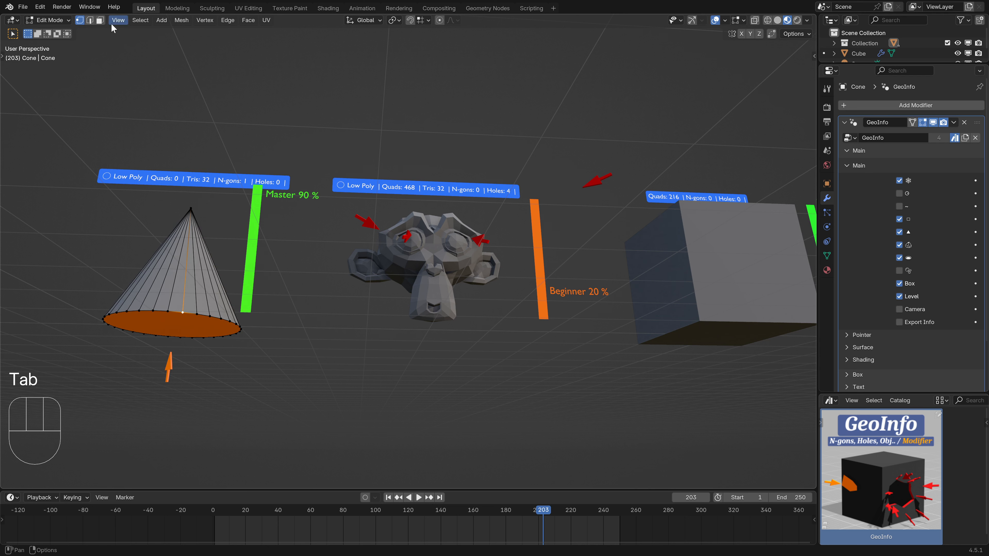
pyautogui.rightClick(171, 318)
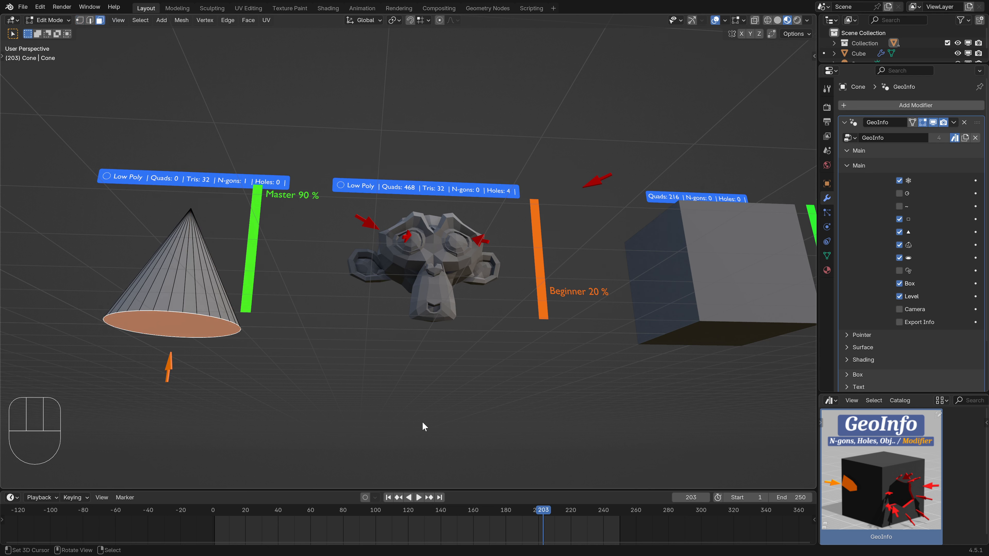
pyautogui.press('F3')
pyautogui.press('Escape')
pyautogui.press('Tab')
pyautogui.moveTo(317, 328); pyautogui.dragTo(301, 254, button='middle')
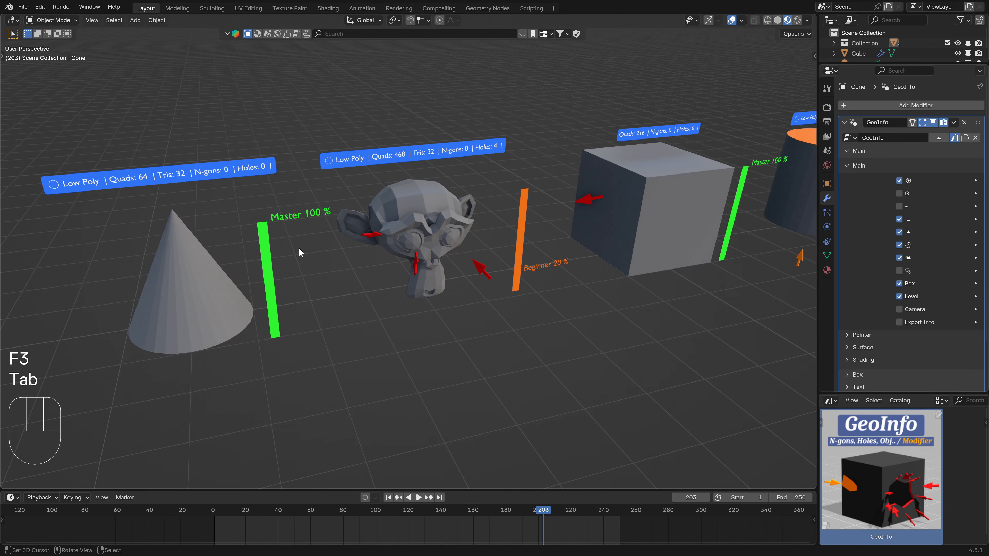
# Exclude the collection holding the other objects from the view layer so only the cube is displayed.
pyautogui.moveTo(328, 222); pyautogui.dragTo(306, 202, button='middle')
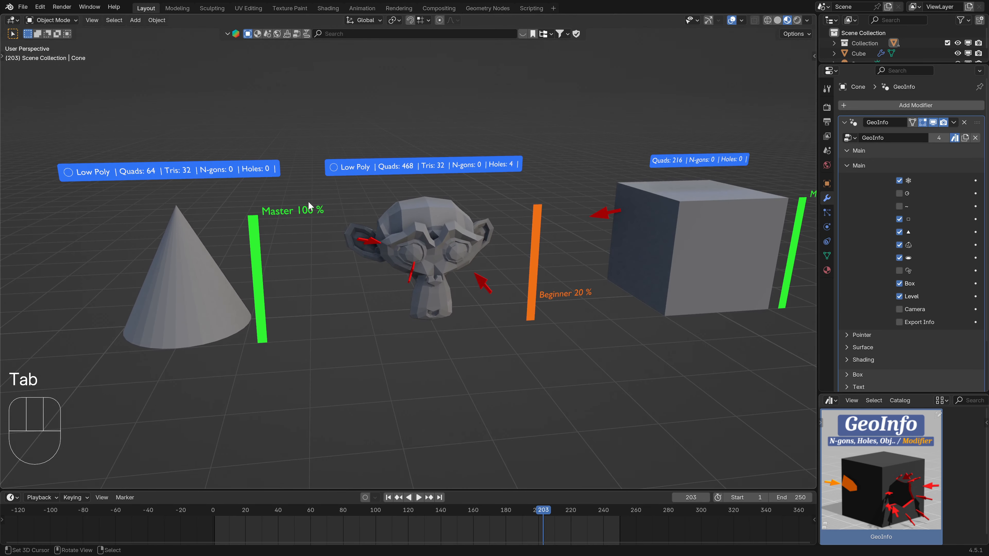
pyautogui.scroll(1, 465, 258)
pyautogui.keyDown('shift'); pyautogui.moveTo(465, 258); pyautogui.dragTo(321, 278, button='middle'); pyautogui.keyUp('shift')
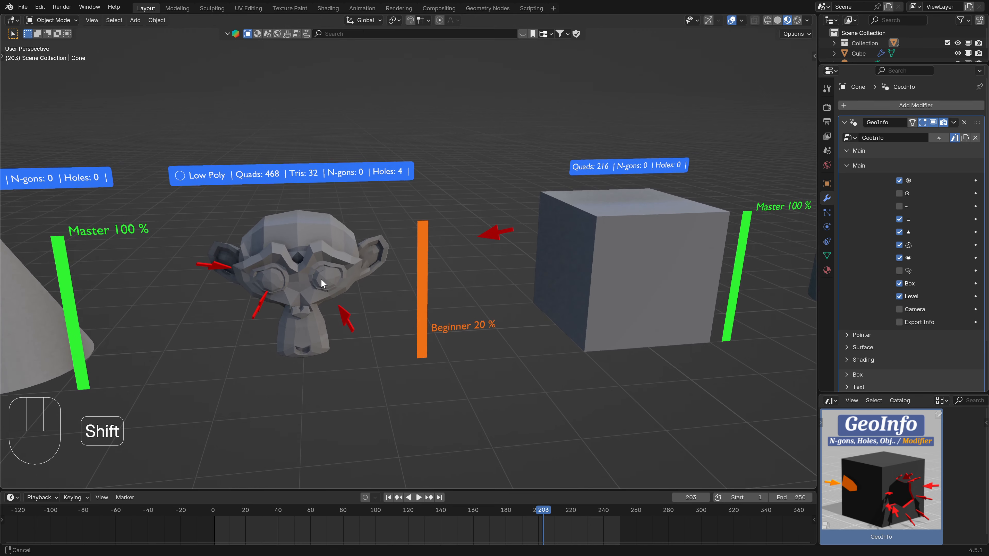
pyautogui.keyDown('shift'); pyautogui.moveTo(620, 252); pyautogui.dragTo(364, 264, button='middle'); pyautogui.keyUp('shift')
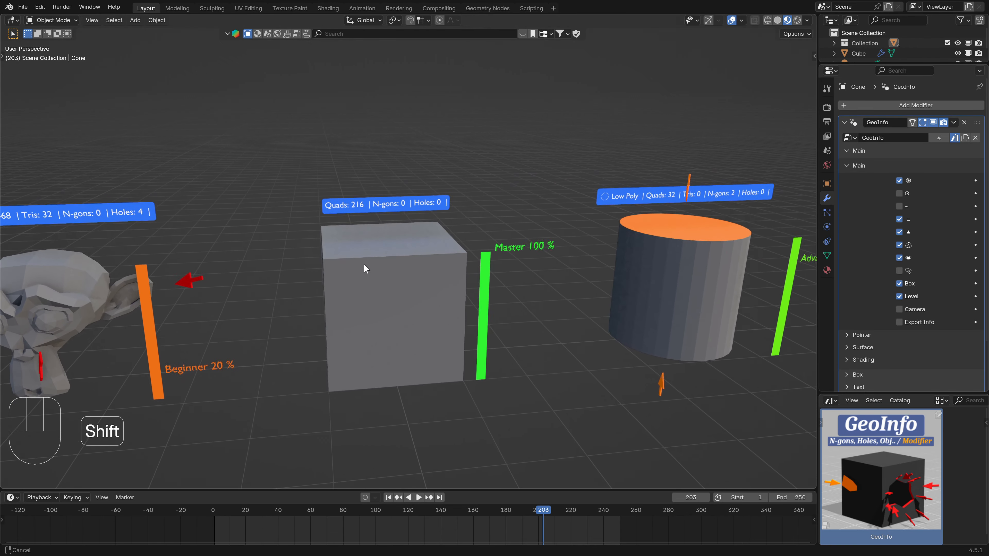
pyautogui.click(947, 43)
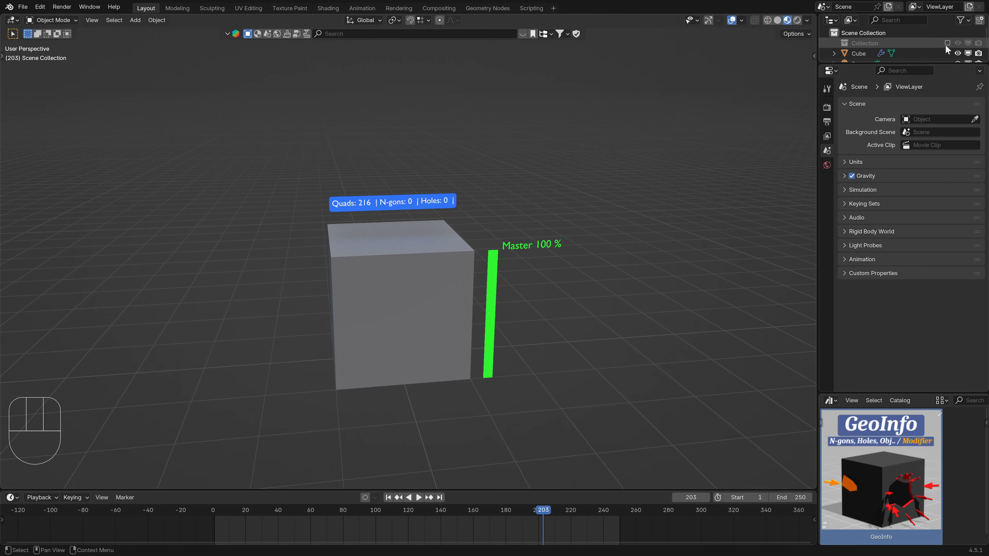
# Select the cube and enable the object polygon level display in its GeoInfo Main settings.
pyautogui.click(453, 283)
pyautogui.click(852, 187)
pyautogui.click(857, 138)
pyautogui.moveTo(385, 234); pyautogui.dragTo(438, 255, button='middle')
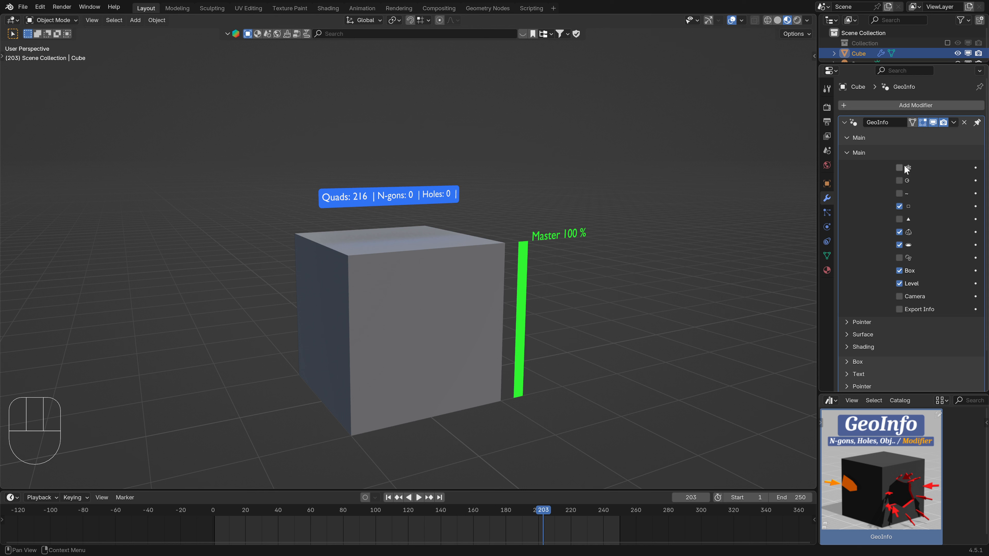
pyautogui.click(900, 167)
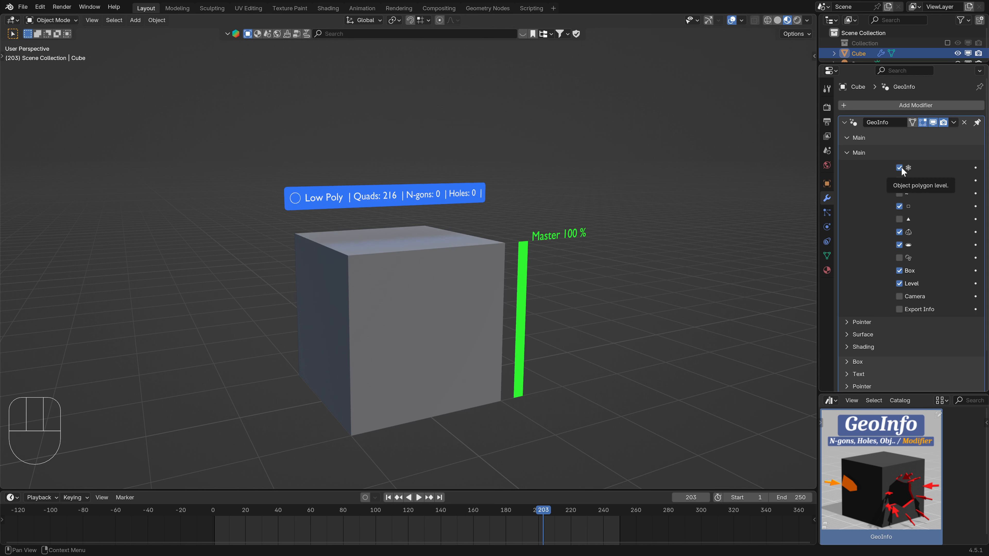
pyautogui.scroll(1, 432, 273)
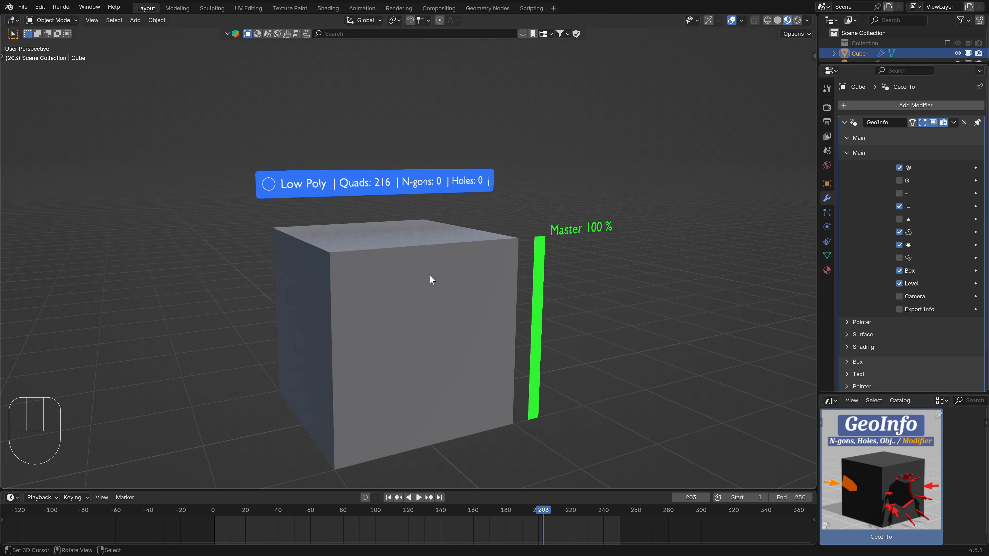
pyautogui.keyDown('shift'); pyautogui.moveTo(423, 260); pyautogui.dragTo(475, 243, button='middle'); pyautogui.keyUp('shift')
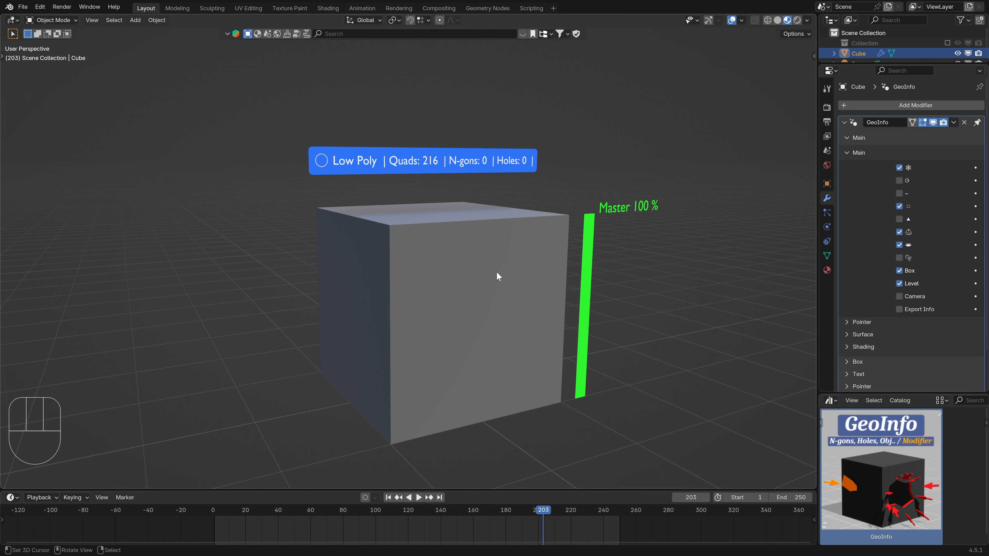
pyautogui.moveTo(532, 276); pyautogui.dragTo(530, 280, button='middle')
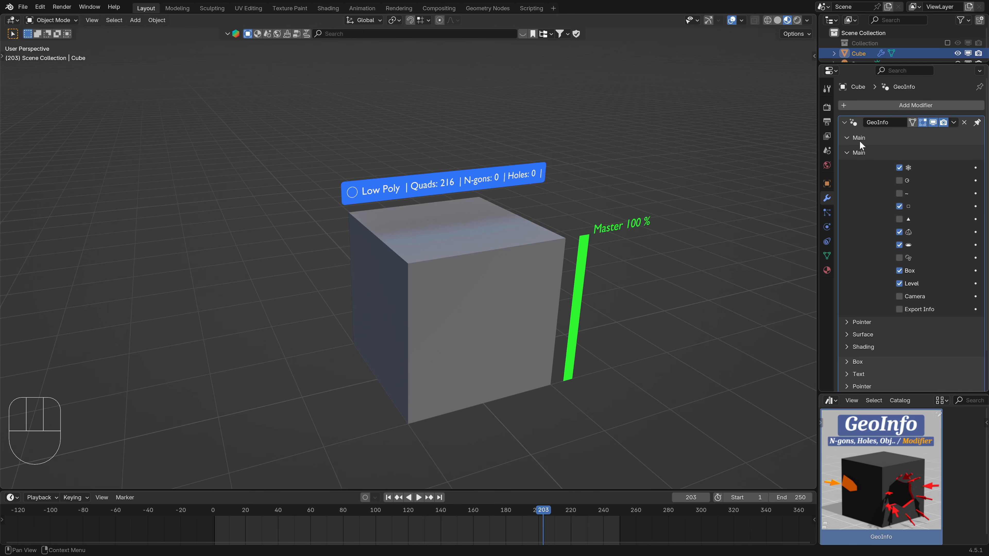
# Collapse the cube's GeoInfo Main settings and add a level 3 Subdivision modifier to the cube.
pyautogui.click(849, 138)
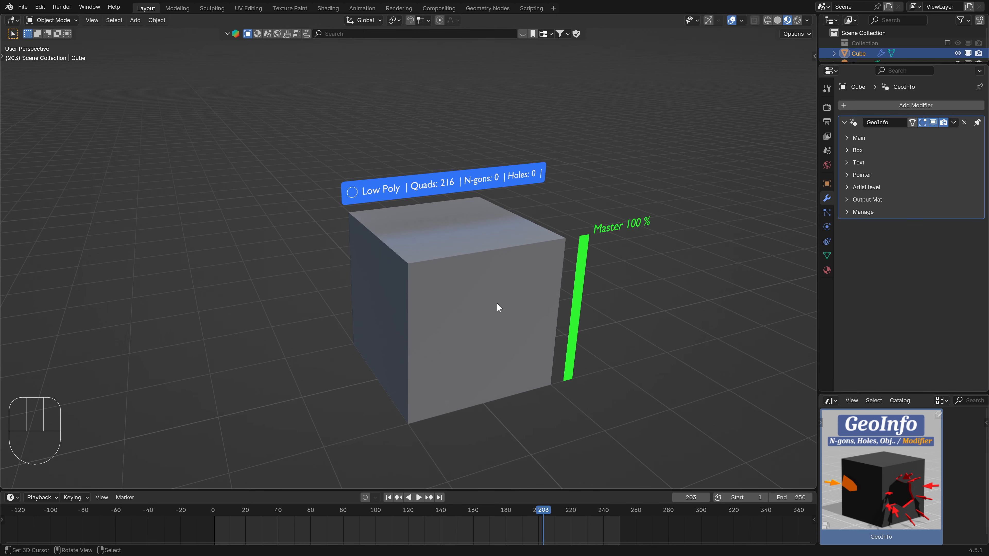
pyautogui.press('ctrl')
pyautogui.keyDown('ctrl'); pyautogui.moveTo(386, 188); pyautogui.dragTo(439, 227, button='middle'); pyautogui.keyUp('ctrl')
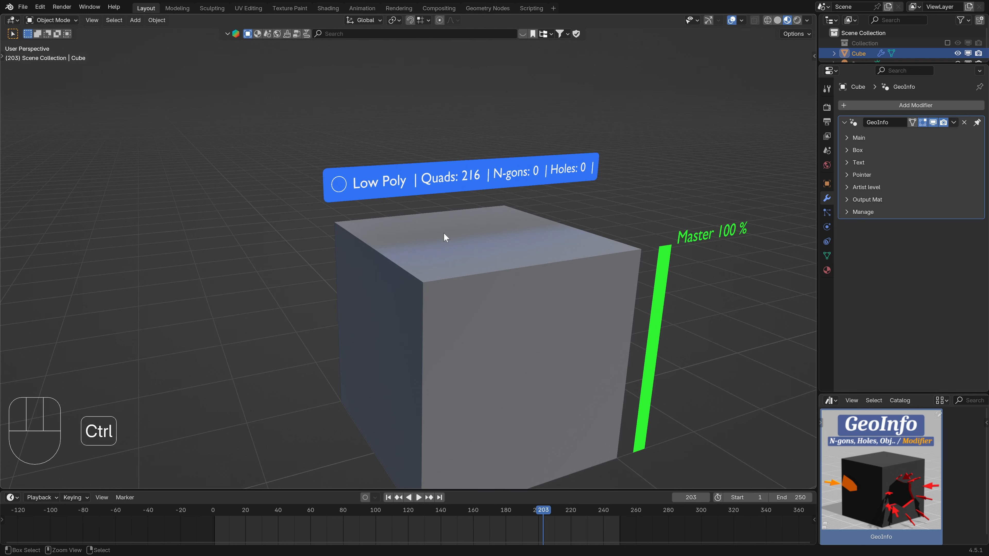
pyautogui.hotkey('ctrl', '3')
pyautogui.keyDown('shift'); pyautogui.moveTo(539, 273); pyautogui.dragTo(532, 262, button='middle'); pyautogui.keyUp('shift')
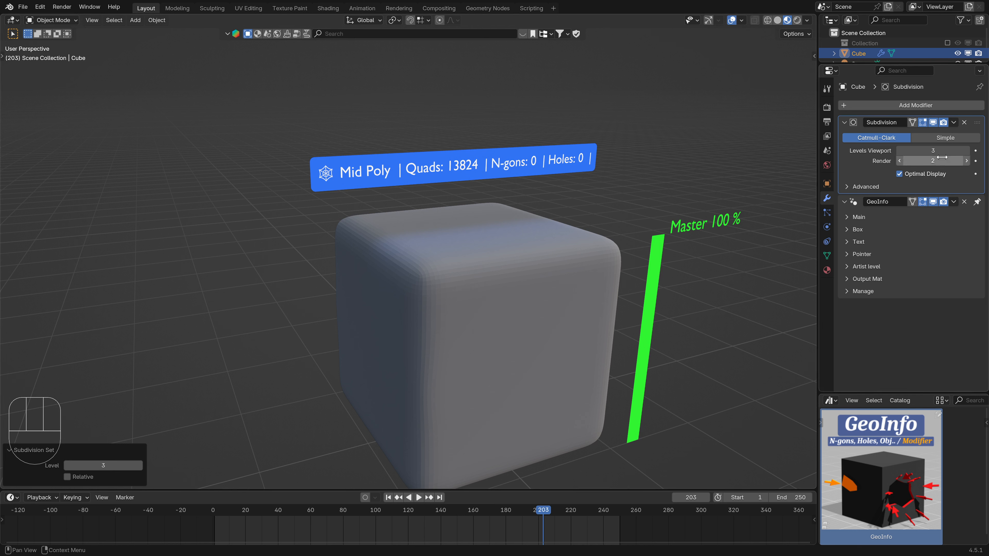
# Try Subdivision viewport levels of 5 and 7 on the cube, and remove the Subdivision modifier.
pyautogui.moveTo(933, 150); pyautogui.dragTo(933, 151)
pyautogui.click(933, 151)
pyautogui.press('Return')
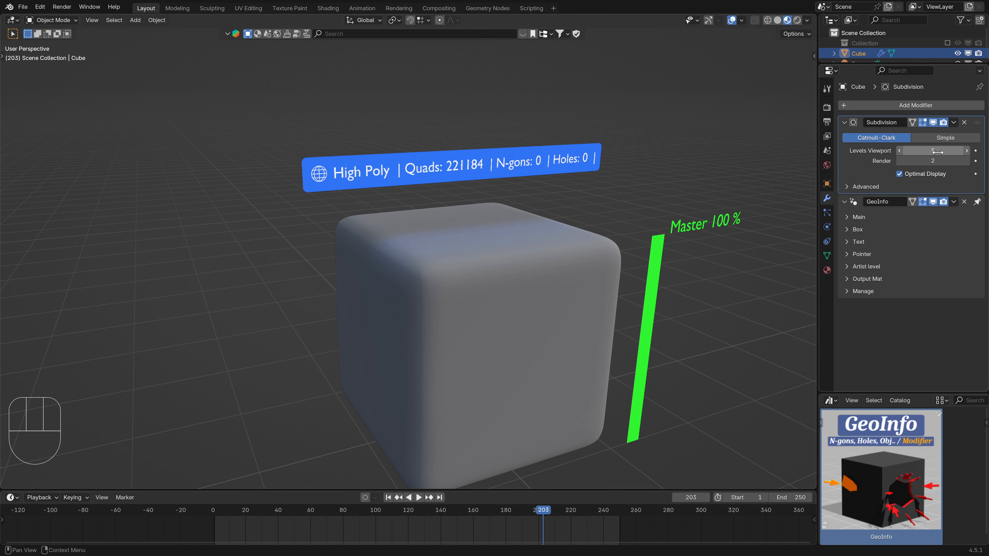
pyautogui.click(933, 151)
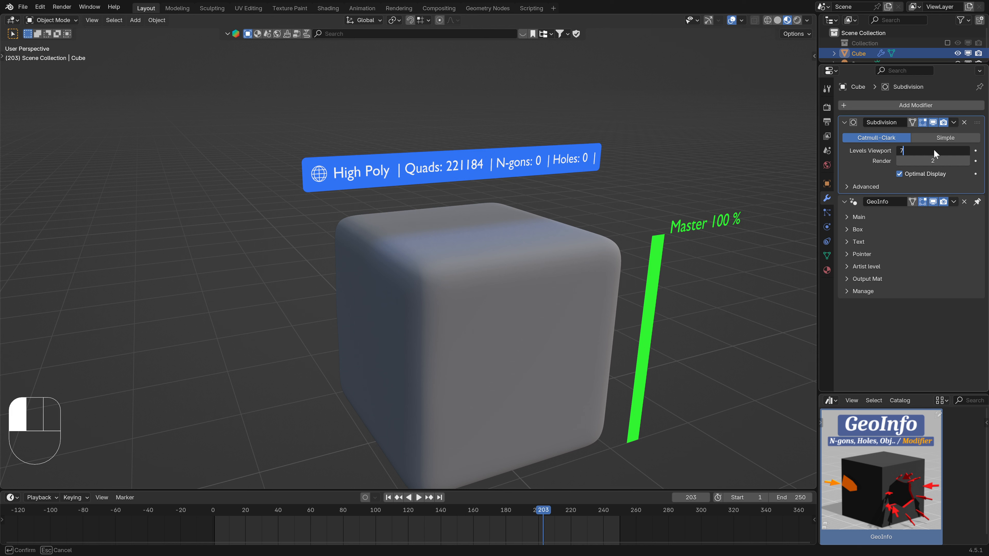
pyautogui.press('Return')
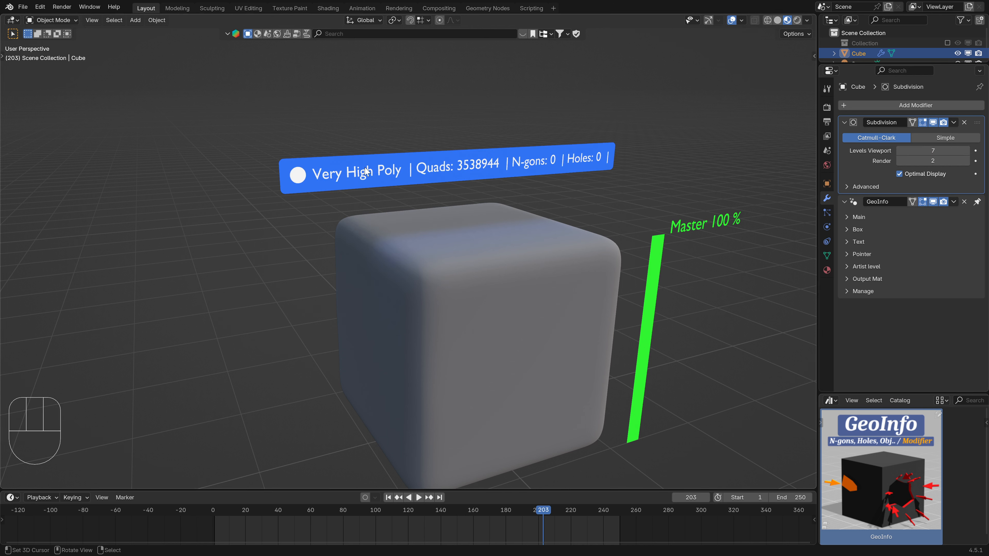
pyautogui.click(965, 124)
pyautogui.keyDown('shift'); pyautogui.moveTo(528, 254); pyautogui.dragTo(487, 193, button='middle'); pyautogui.keyUp('shift')
# Expand the Pointer settings within the Main section of the cube's GeoInfo modifier.
pyautogui.click(857, 138)
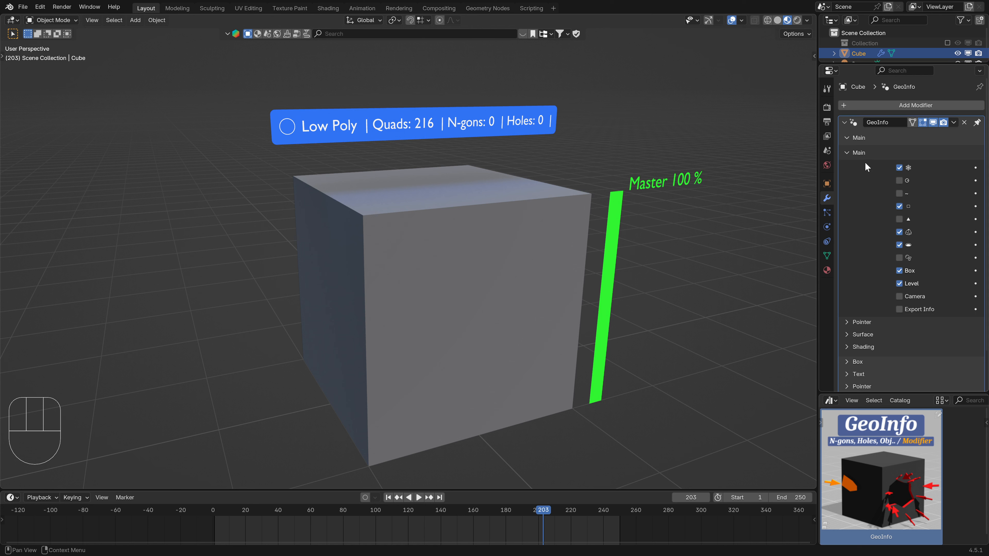
pyautogui.click(850, 151)
pyautogui.click(856, 166)
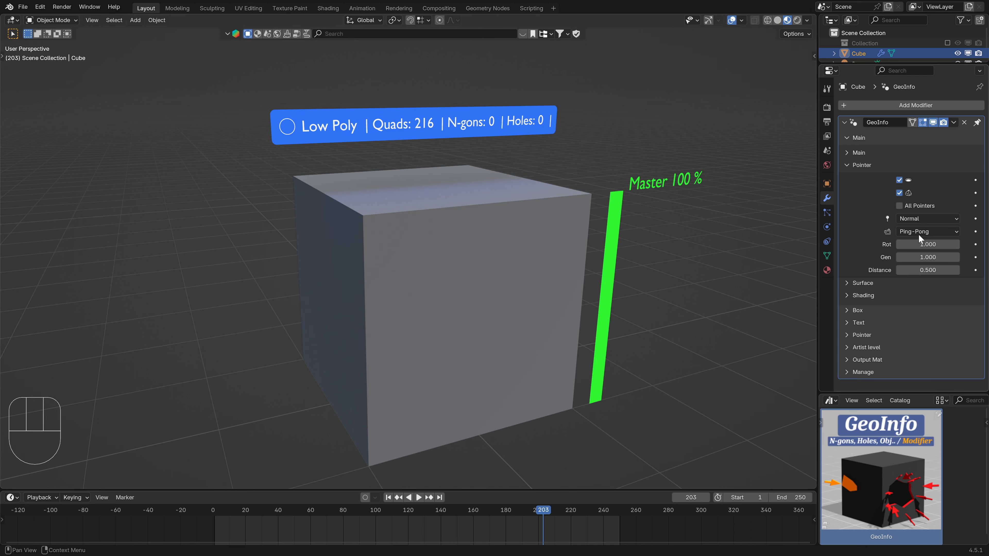
pyautogui.scroll(-4, 516, 255)
# Delete the selected patch of faces on the cube's front side in Edit Mode to open a hole, and return to Object Mode.
pyautogui.press('Tab')
pyautogui.scroll(1, 470, 263)
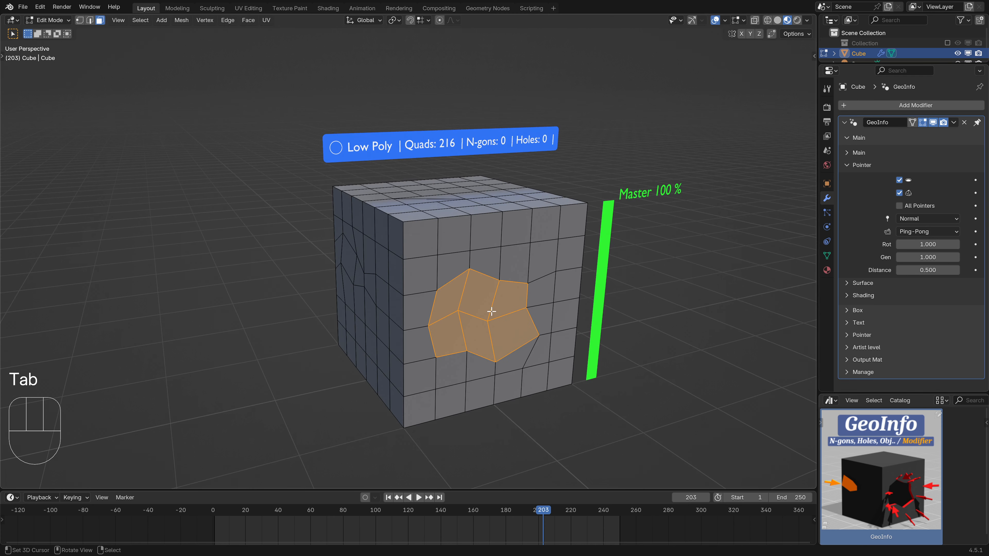
pyautogui.press('x')
pyautogui.click(480, 322)
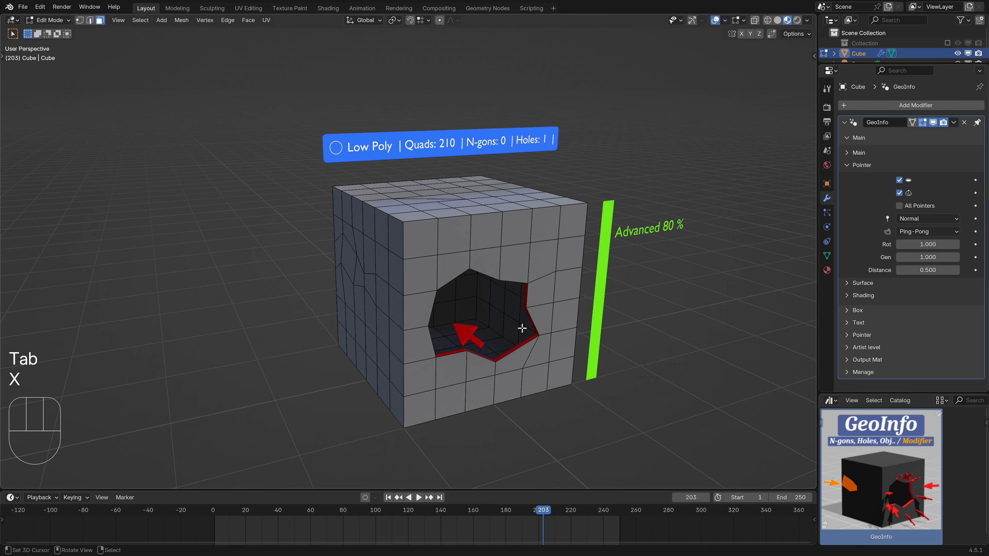
pyautogui.press('Tab')
# Play the timeline animation and enable All Pointers for the cube's hole.
pyautogui.keyDown('shift'); pyautogui.moveTo(520, 296); pyautogui.dragTo(471, 268, button='middle'); pyautogui.keyUp('shift')
pyautogui.press('space')
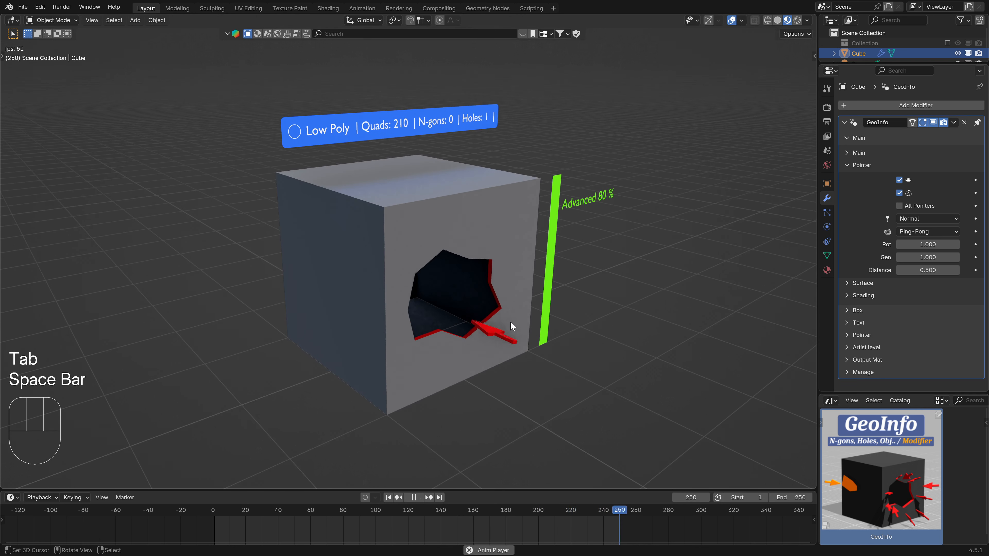
pyautogui.click(907, 231)
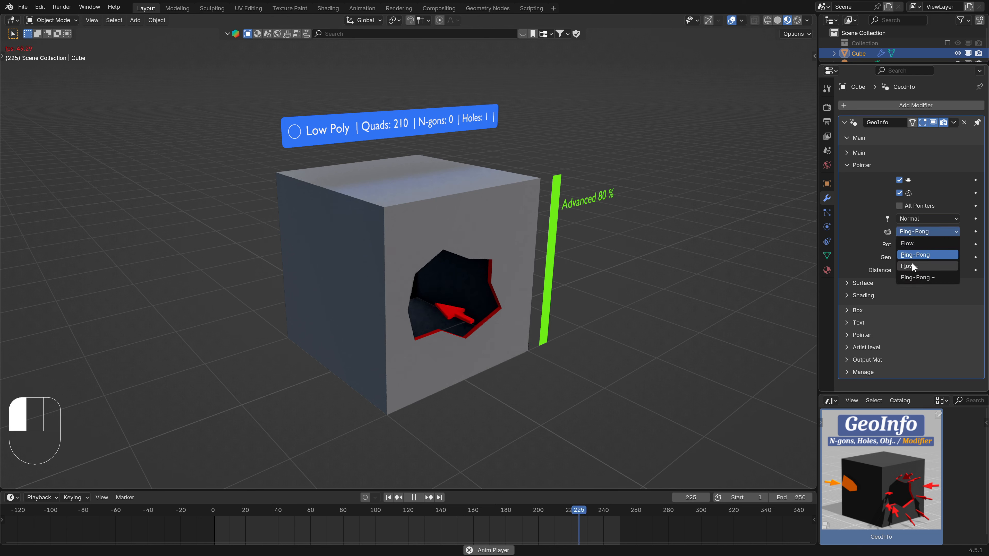
pyautogui.click(900, 205)
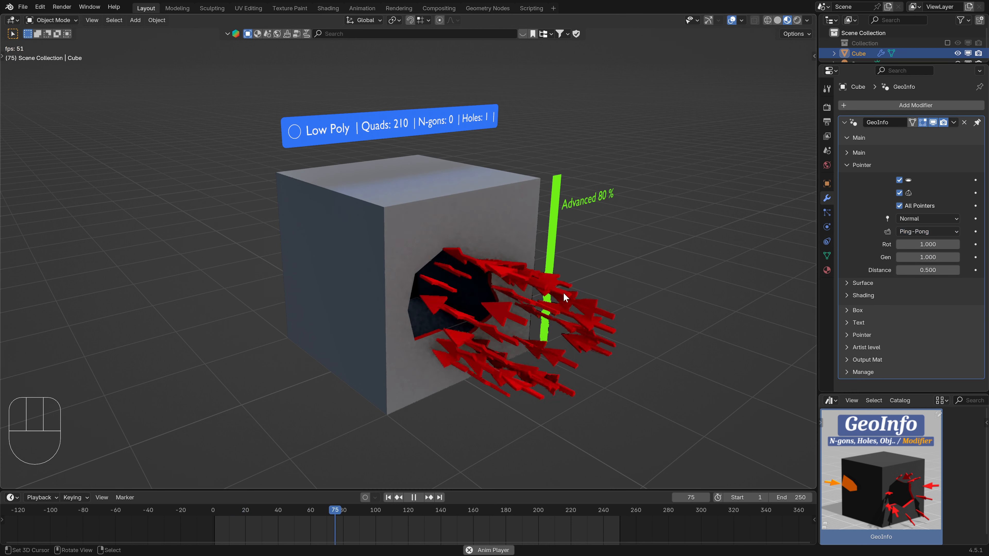
# Set the pointer animation mode to Flow and preview it by playing the timeline.
pyautogui.press('space')
pyautogui.click(922, 231)
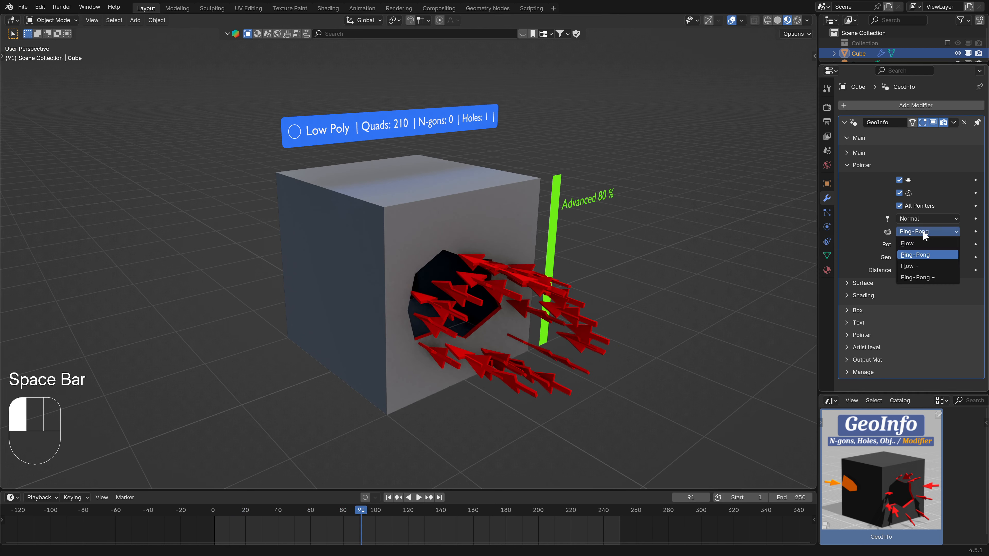
pyautogui.click(911, 244)
pyautogui.press('space')
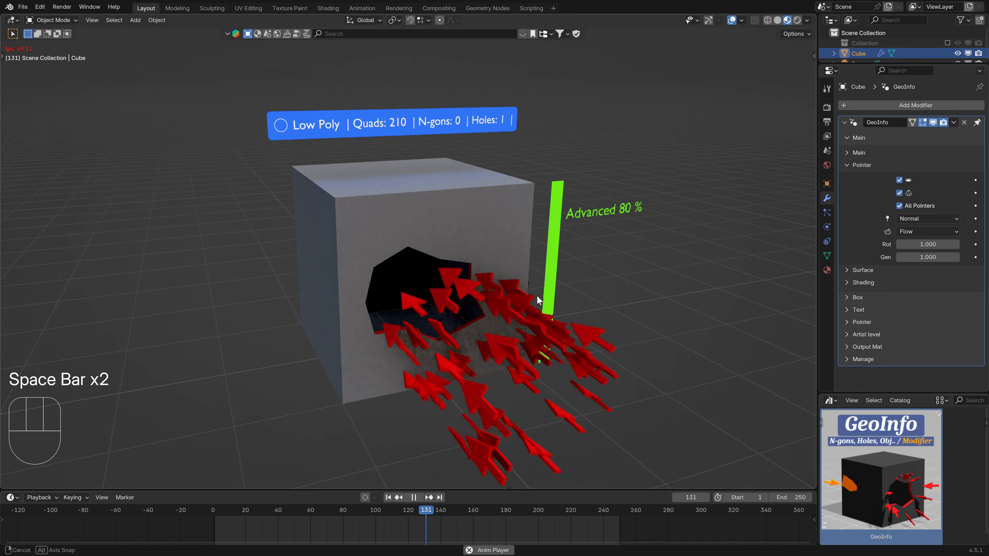
pyautogui.press('space')
# Set the pointer animation mode to Ping-Pong and preview it on the timeline.
pyautogui.click(909, 230)
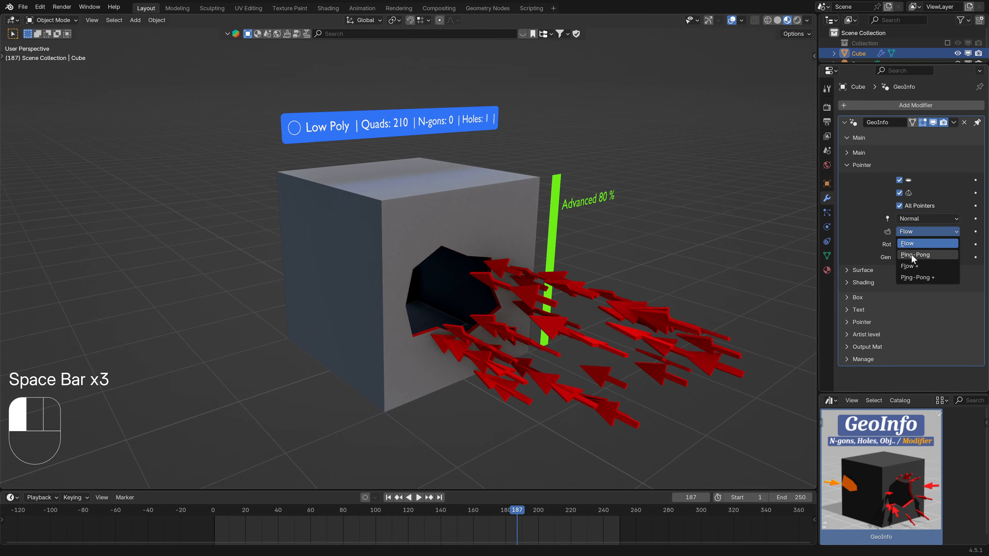
pyautogui.click(912, 255)
pyautogui.press('space')
pyautogui.press('space')
# Set the pointer animation mode to Flow + and start playback.
pyautogui.click(910, 232)
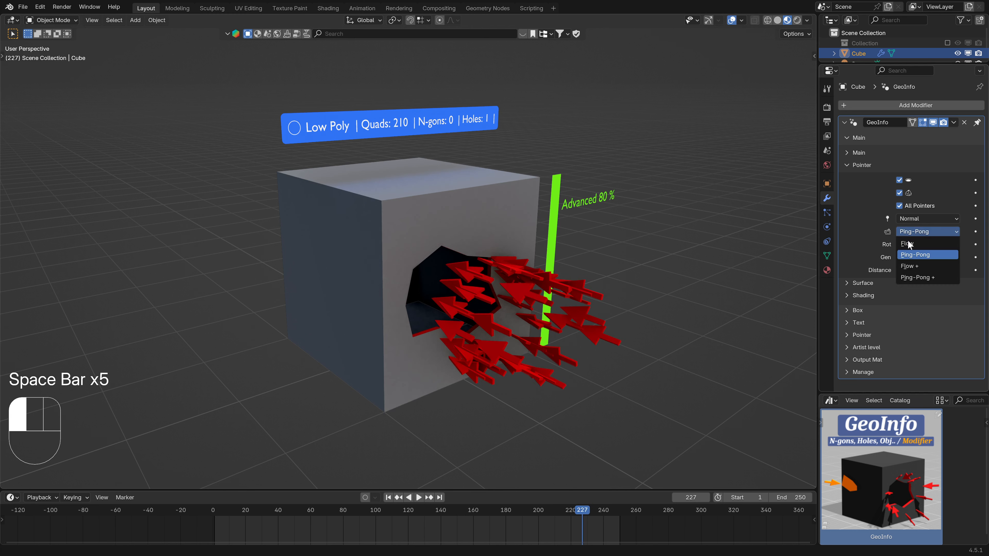
pyautogui.click(921, 266)
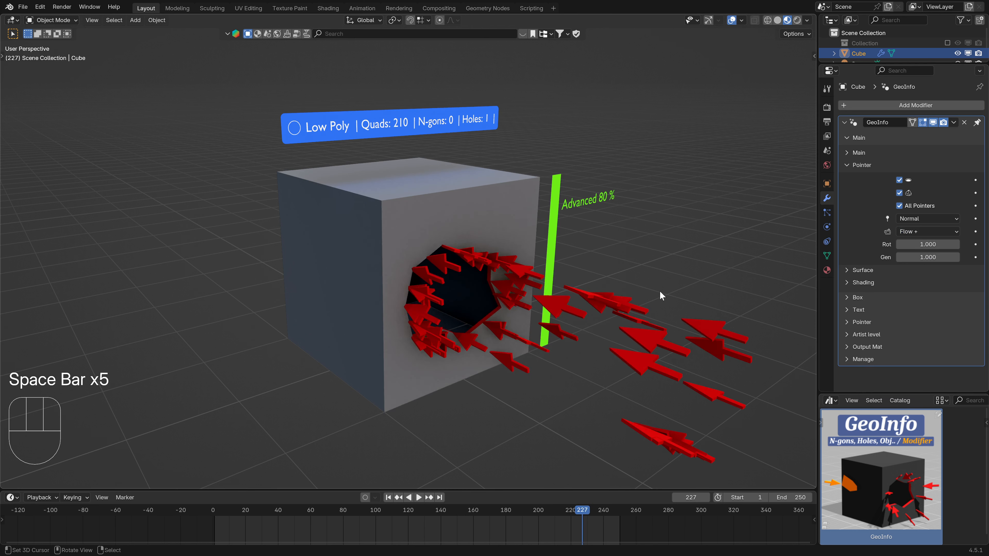
pyautogui.press('space')
# Disable All Pointers and replay the animation to watch the single pointer at the hole.
pyautogui.click(903, 207)
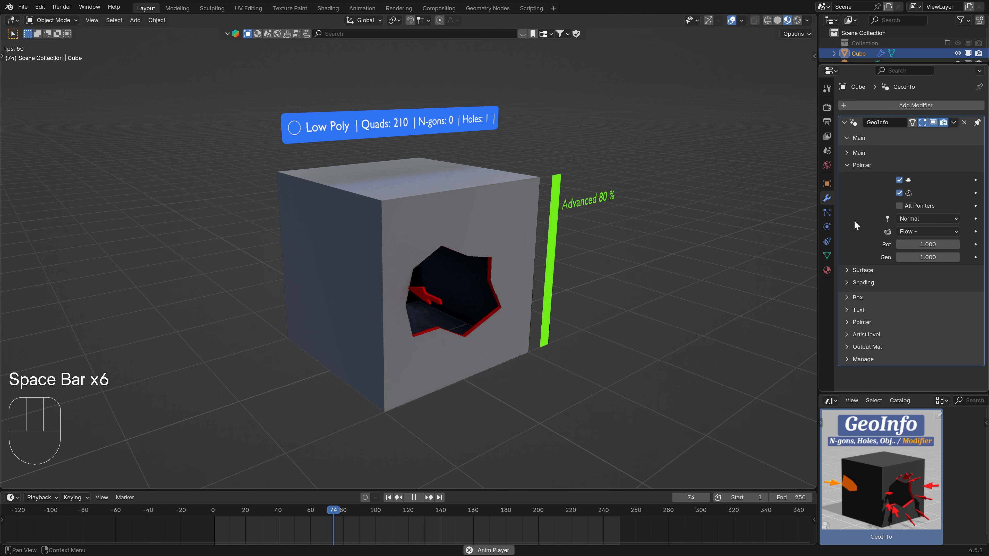
pyautogui.press('space')
pyautogui.press('space')
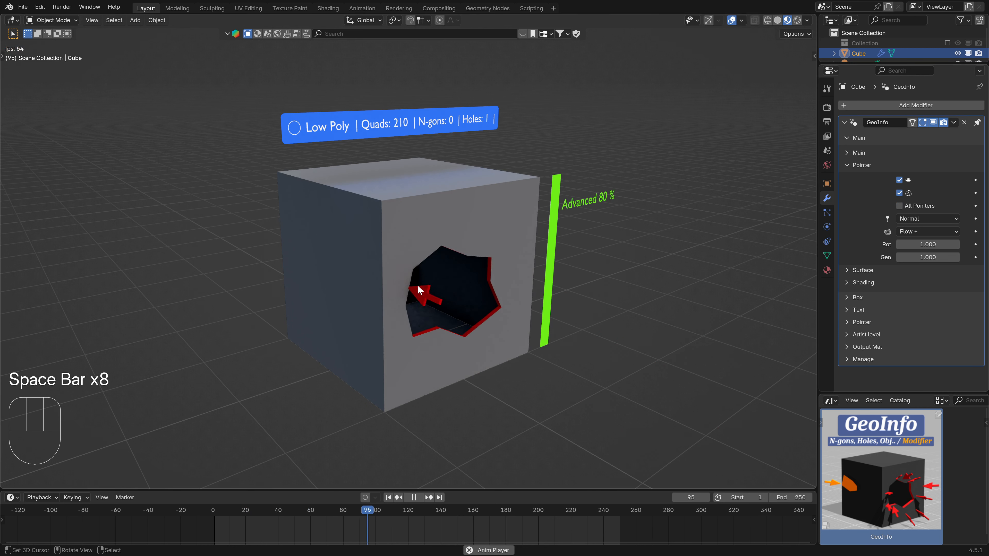
pyautogui.press('space')
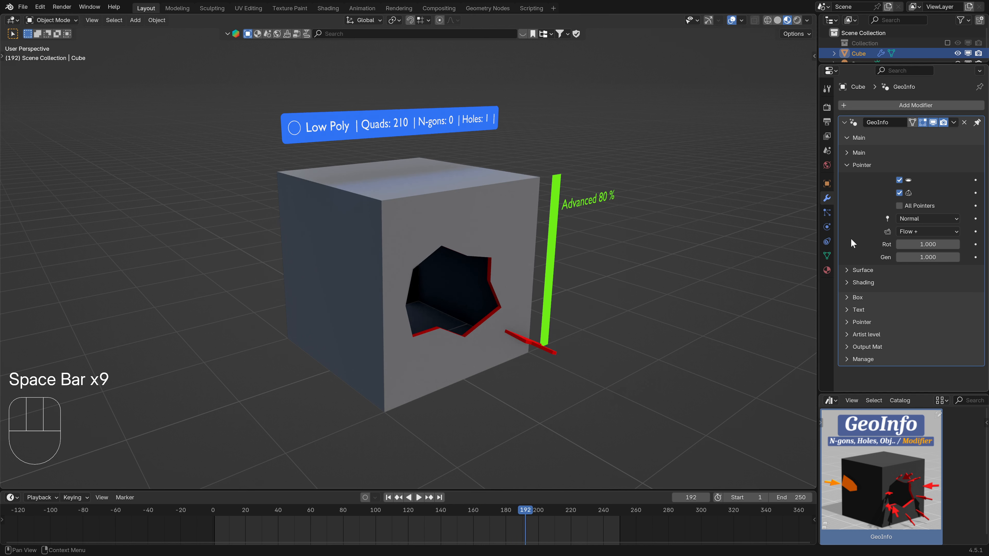
# Set the pointer animation mode to Ping-Pong + and play the timeline animation.
pyautogui.click(913, 233)
pyautogui.click(919, 273)
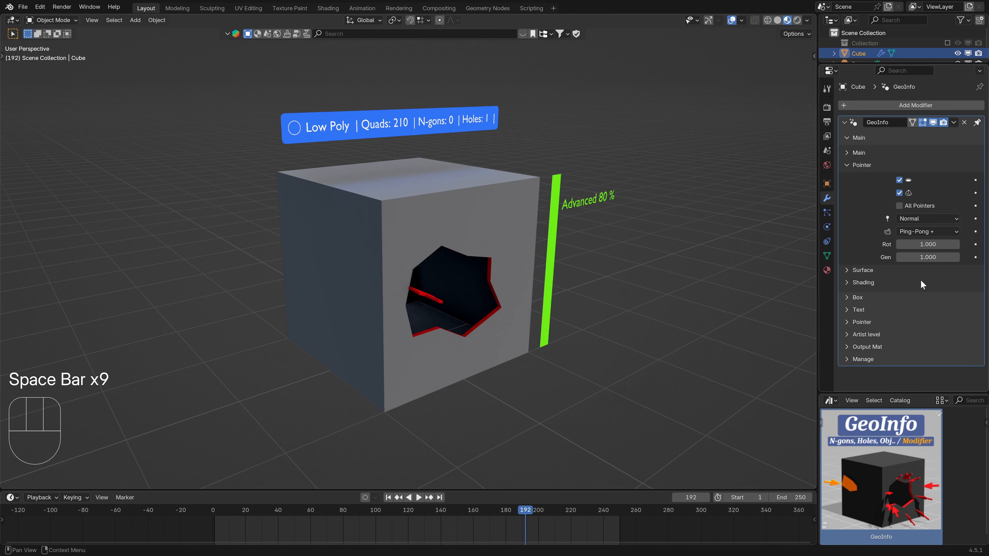
pyautogui.press('space')
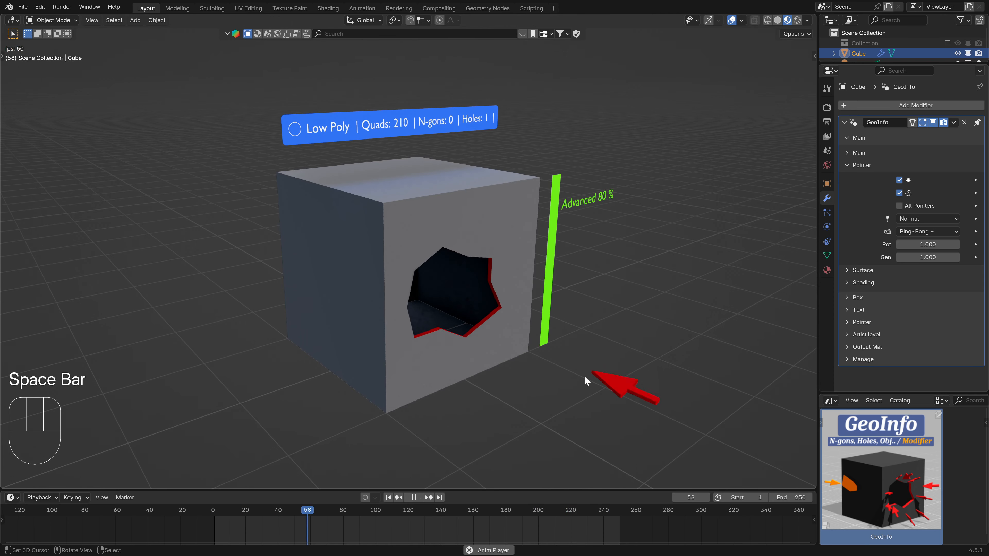
# Stop the playback and set the pointer animation mode to Flow.
pyautogui.press('space')
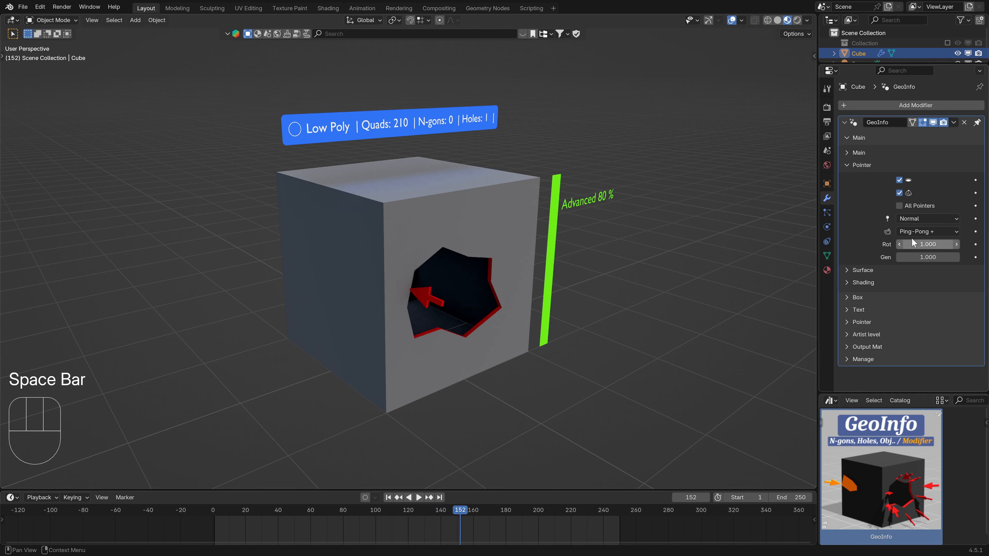
pyautogui.click(926, 231)
pyautogui.moveTo(924, 228)
pyautogui.mouseDown()
pyautogui.moveTo(918, 253)
pyautogui.moveTo(917, 244)
pyautogui.mouseUp()
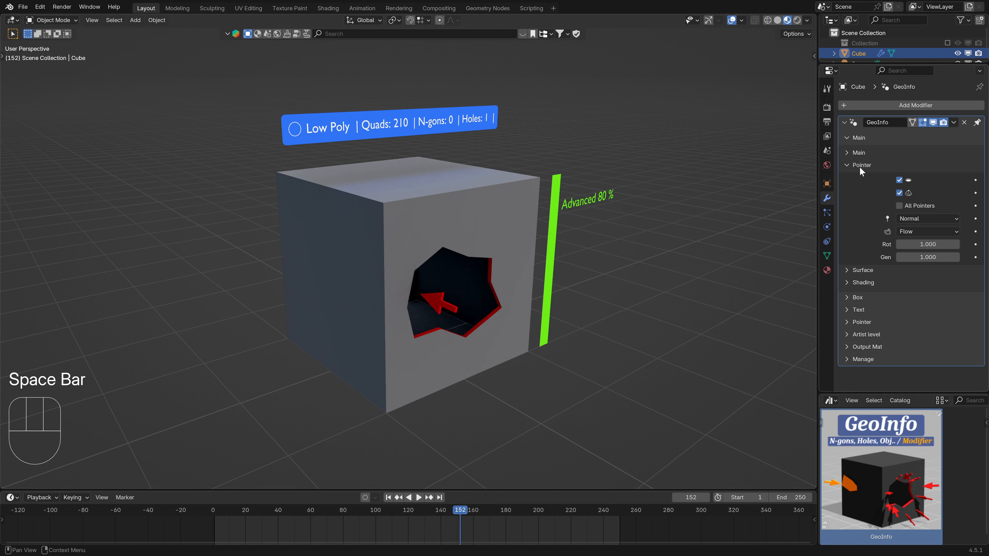
# Close the GeoInfo modifier's Pointer settings and review its Surface settings.
pyautogui.click(848, 168)
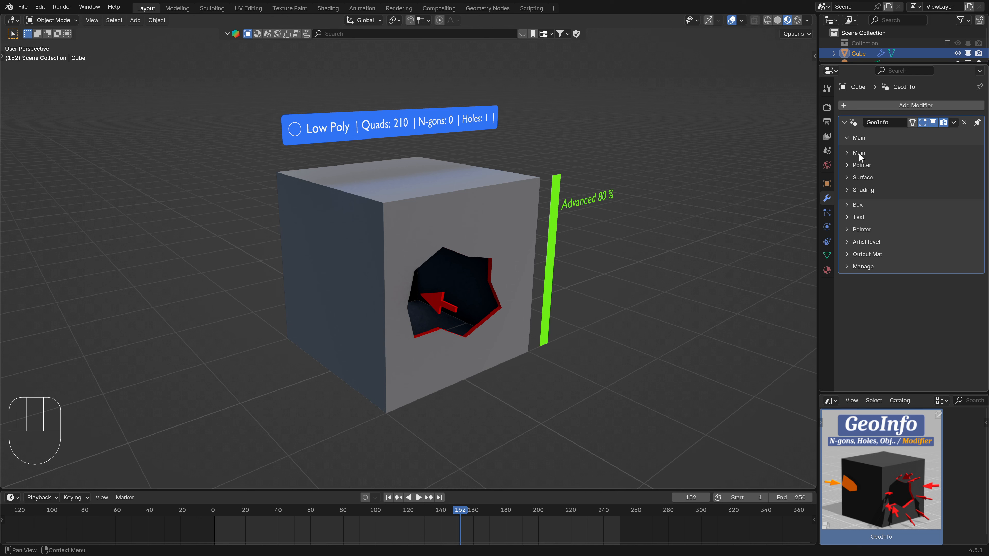
pyautogui.click(850, 179)
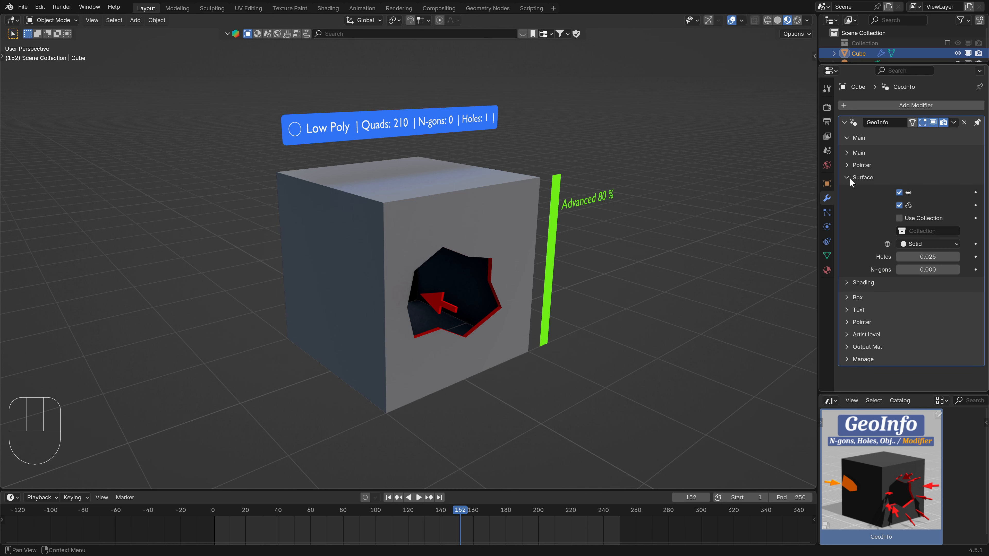
pyautogui.click(849, 178)
# Preview GeoInfo's Shadow shading option on the cube in Rendered view, and turn it back off in Material Preview.
pyautogui.click(850, 190)
pyautogui.moveTo(523, 229); pyautogui.dragTo(492, 226, button='middle')
pyautogui.click(796, 22)
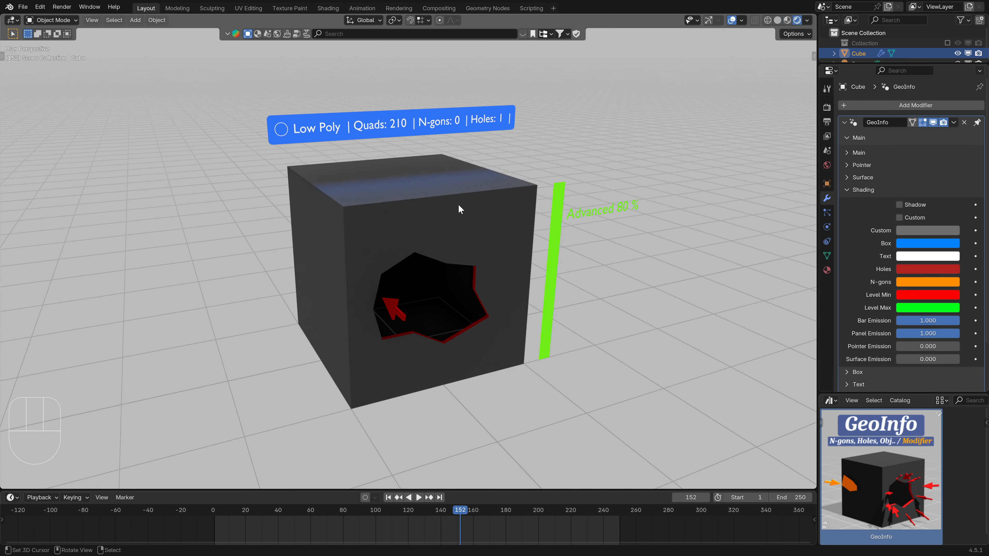
pyautogui.click(899, 205)
pyautogui.moveTo(537, 228); pyautogui.dragTo(473, 126, button='middle')
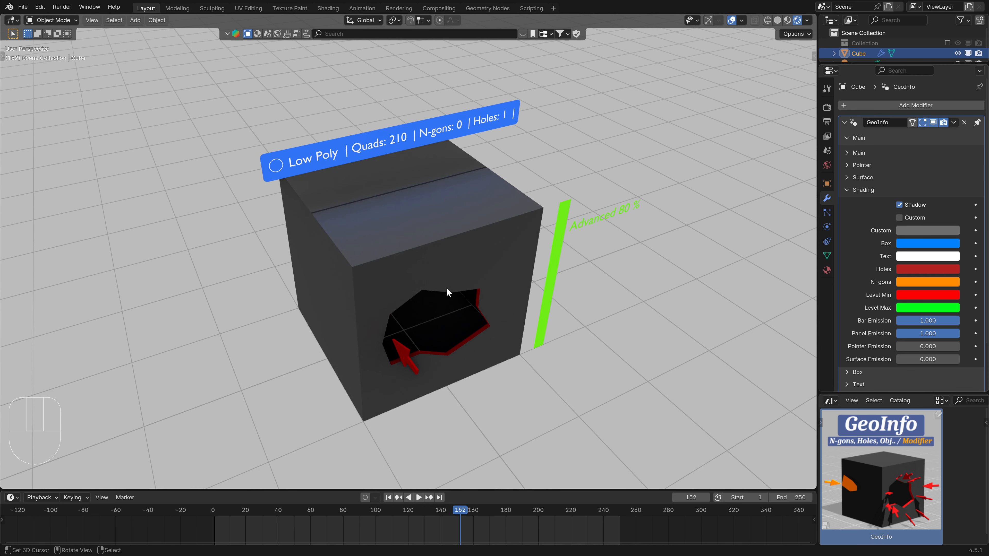
pyautogui.moveTo(446, 288); pyautogui.dragTo(384, 239, button='middle')
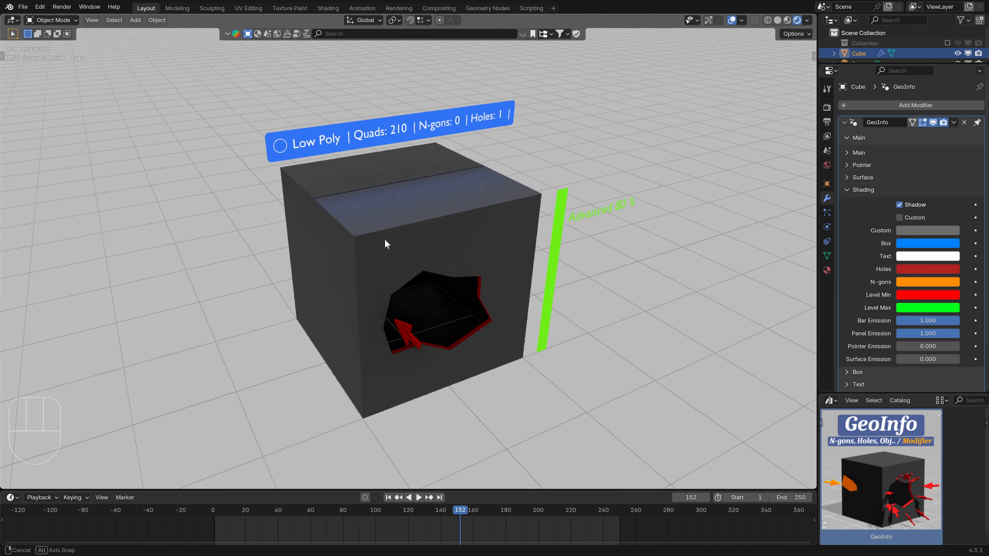
pyautogui.click(787, 20)
pyautogui.click(899, 205)
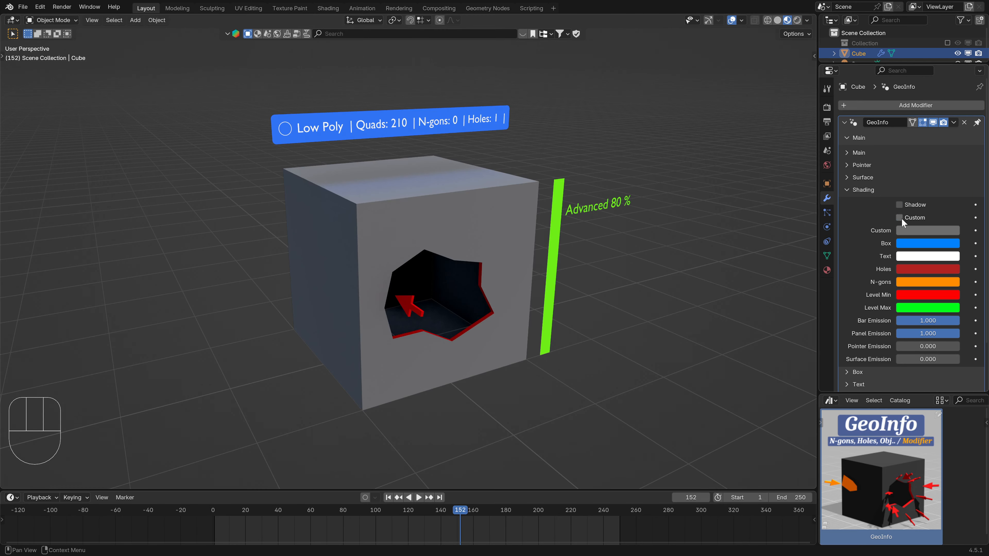
# Enable Custom shading in the GeoInfo modifier and set the cube's custom color to dark blue.
pyautogui.click(901, 218)
pyautogui.click(918, 230)
pyautogui.moveTo(892, 115)
pyautogui.mouseDown()
pyautogui.moveTo(910, 113)
pyautogui.moveTo(911, 88)
pyautogui.mouseUp()
pyautogui.scroll(-1, 546, 185)
pyautogui.moveTo(435, 194)
pyautogui.mouseDown(button='middle')
pyautogui.moveTo(417, 213)
pyautogui.moveTo(431, 214)
pyautogui.moveTo(399, 210)
pyautogui.moveTo(424, 186)
pyautogui.moveTo(448, 216)
pyautogui.mouseUp(button='middle')
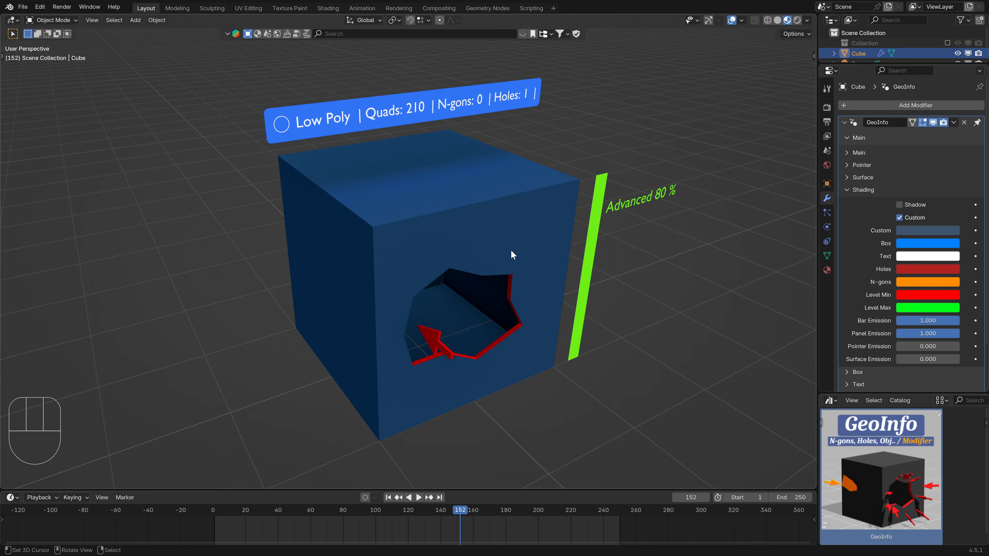
# Try a free trackball rotation on the custom-colored cube.
pyautogui.press('r')
pyautogui.press('r')
pyautogui.click(519, 281)
# Disable the Custom shading color on the cube and close the Shading settings.
pyautogui.click(899, 218)
pyautogui.click(847, 190)
pyautogui.scroll(-1, 616, 237)
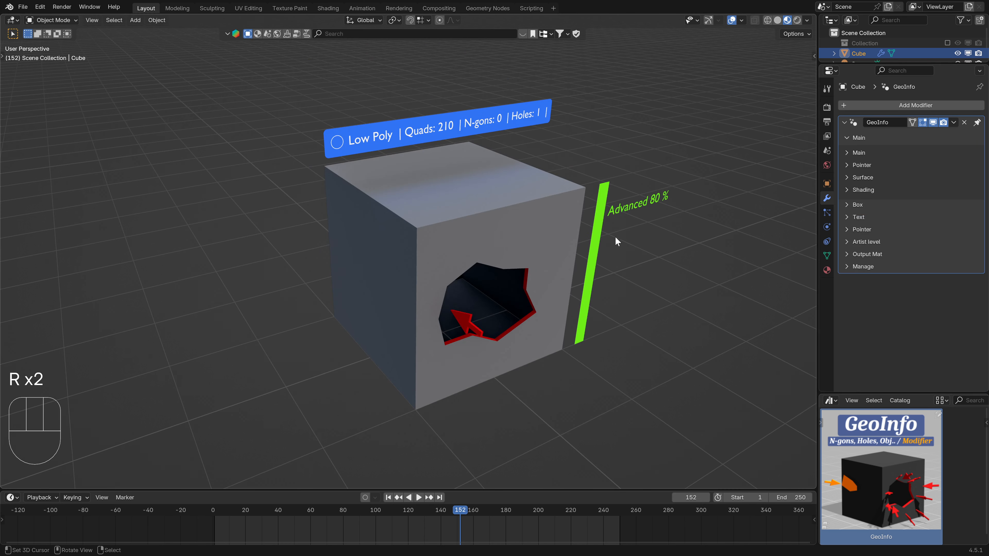
# Close the modifier's Main group and look through its separate Pointer and Artist level settings.
pyautogui.click(847, 138)
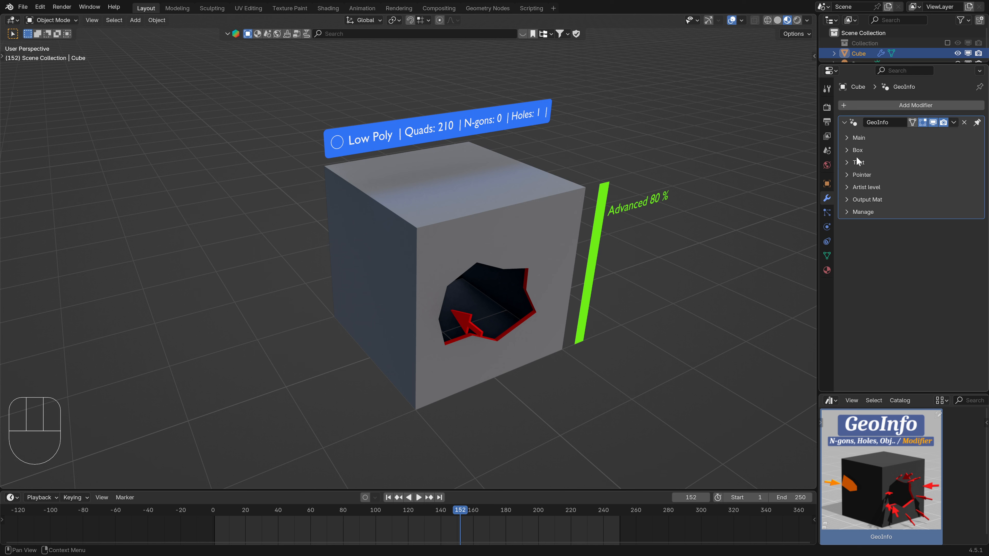
pyautogui.click(851, 176)
pyautogui.click(852, 175)
pyautogui.click(853, 188)
pyautogui.click(853, 188)
# Enlarge the outliner and paste the copied Lowpoly Smoking Man and its pointer into the Scene Collection.
pyautogui.scroll(-1, 545, 233)
pyautogui.keyDown('shift'); pyautogui.moveTo(546, 230); pyautogui.dragTo(472, 246, button='middle'); pyautogui.keyUp('shift')
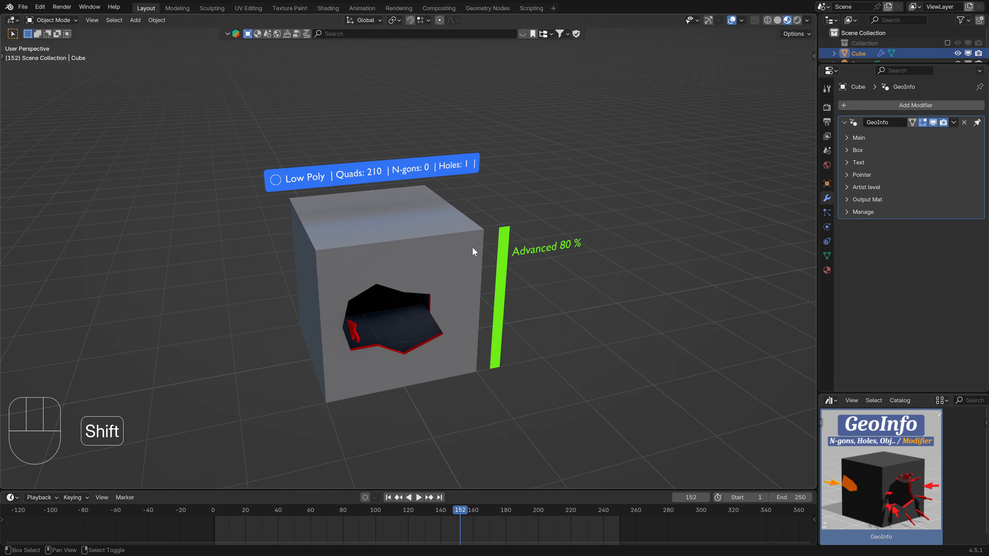
pyautogui.scroll(-2, 472, 246)
pyautogui.moveTo(869, 65); pyautogui.dragTo(869, 135)
pyautogui.click(864, 32)
pyautogui.keyDown('shift'); pyautogui.moveTo(559, 199); pyautogui.dragTo(469, 201, button='middle'); pyautogui.keyUp('shift')
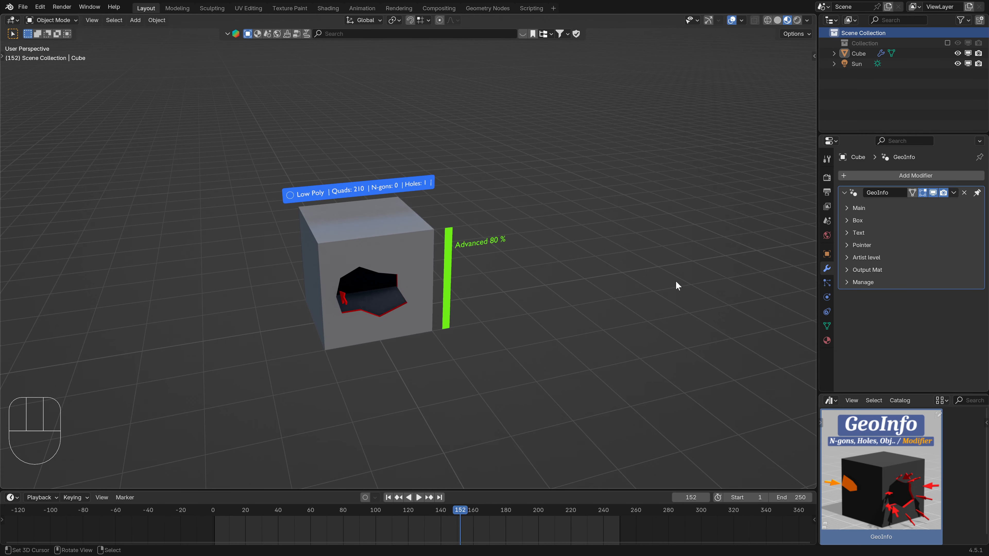
pyautogui.hotkey('ctrl', 'v')
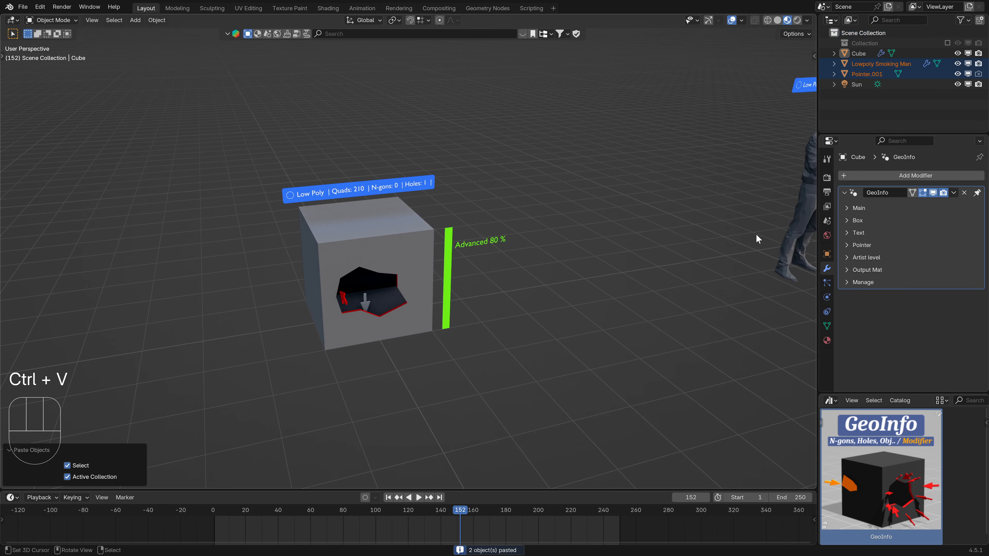
# Replace the Lowpoly Smoking Man's existing modifier with a fresh GeoInfo modifier from the asset library.
pyautogui.click(809, 215)
pyautogui.click(965, 192)
pyautogui.keyDown('shift'); pyautogui.moveTo(771, 201); pyautogui.dragTo(464, 201, button='middle'); pyautogui.keyUp('shift')
pyautogui.scroll(4, 611, 199)
pyautogui.scroll(-2, 557, 249)
pyautogui.moveTo(880, 461); pyautogui.dragTo(504, 192)
pyautogui.moveTo(504, 193); pyautogui.dragTo(554, 234, button='middle')
pyautogui.keyDown('shift'); pyautogui.moveTo(523, 227); pyautogui.dragTo(627, 302, button='middle'); pyautogui.keyUp('shift')
pyautogui.scroll(1, 468, 241)
pyautogui.moveTo(464, 267); pyautogui.dragTo(463, 282, button='middle')
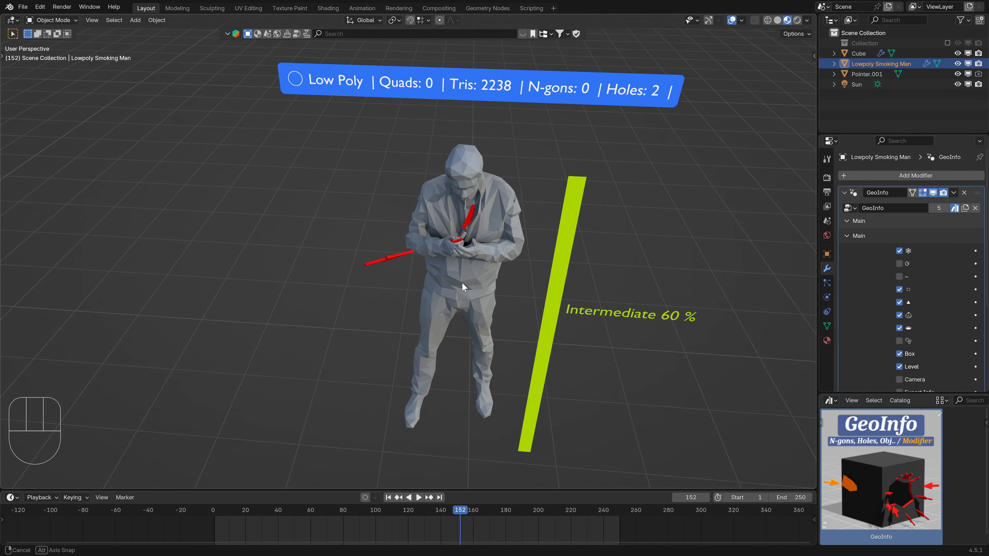
# Play the animation briefly to examine the pointers at the smoking man's holes from different angles.
pyautogui.press('space')
pyautogui.press('space')
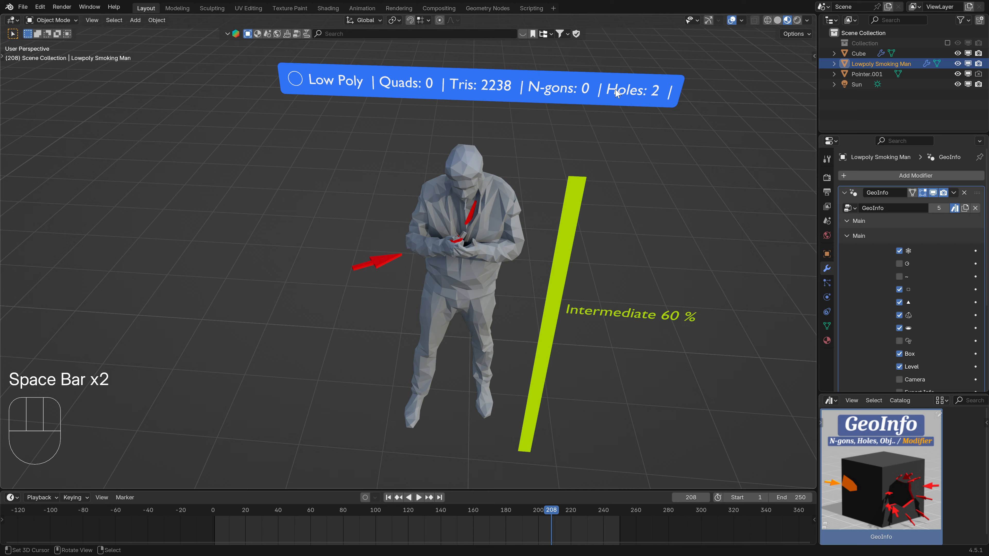
pyautogui.moveTo(475, 254); pyautogui.dragTo(480, 232, button='middle')
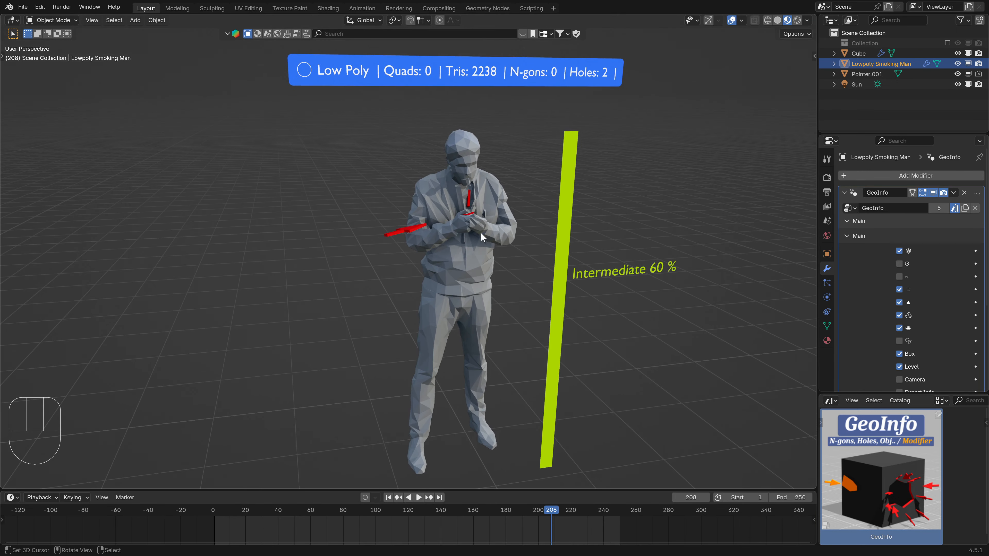
# Toggle the first Main option of the man's GeoInfo modifier off and on during playback, and stop the animation.
pyautogui.press('space')
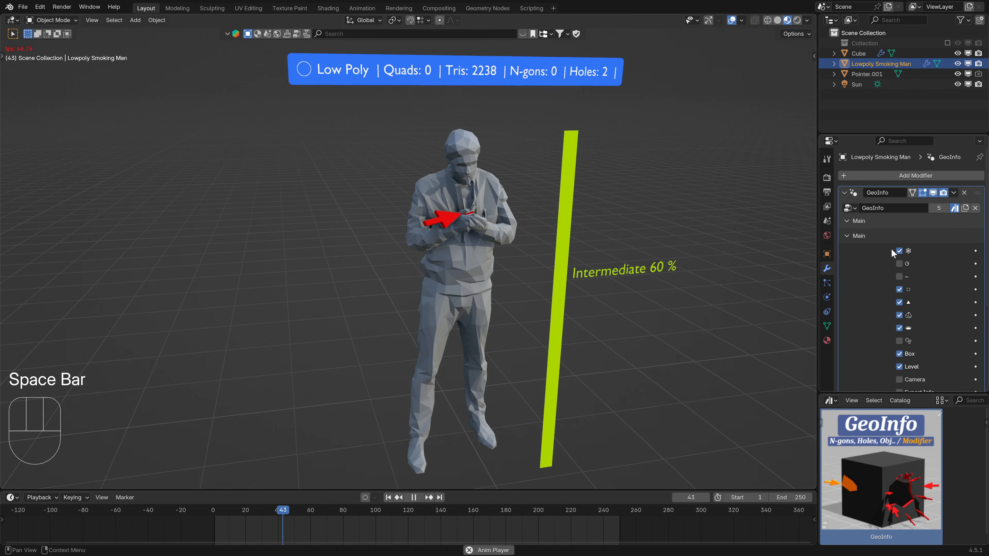
pyautogui.click(898, 251)
pyautogui.click(899, 250)
pyautogui.press('space')
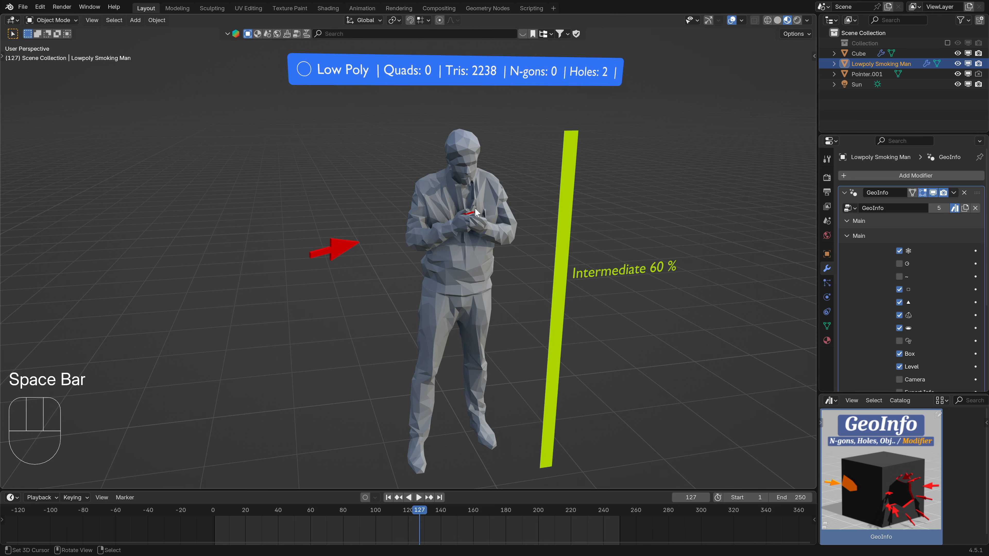
# Close the Main settings of the man's GeoInfo modifier and replay the pointer animation.
pyautogui.click(847, 235)
pyautogui.click(846, 221)
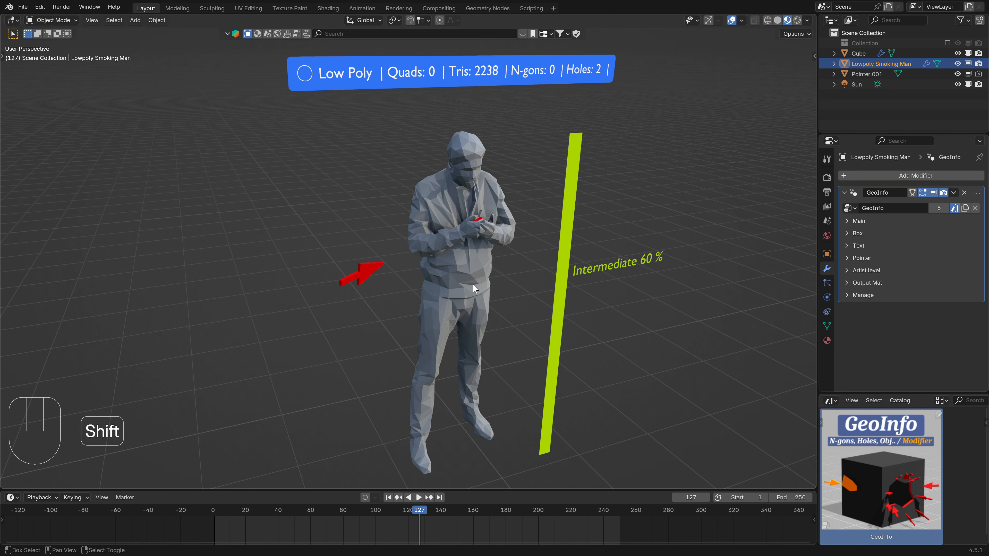
pyautogui.keyDown('shift'); pyautogui.moveTo(472, 283); pyautogui.dragTo(513, 260, button='middle'); pyautogui.keyUp('shift')
pyautogui.press('space')
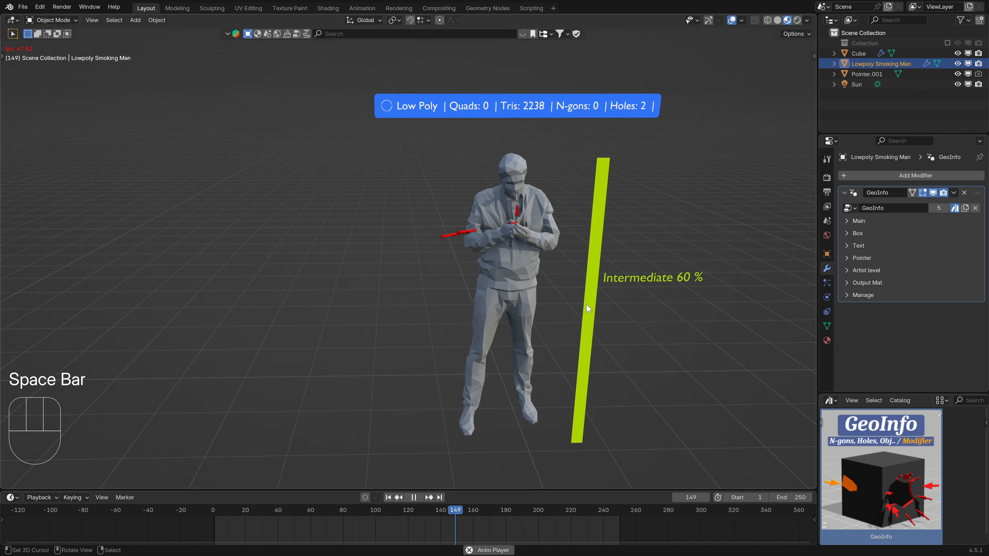